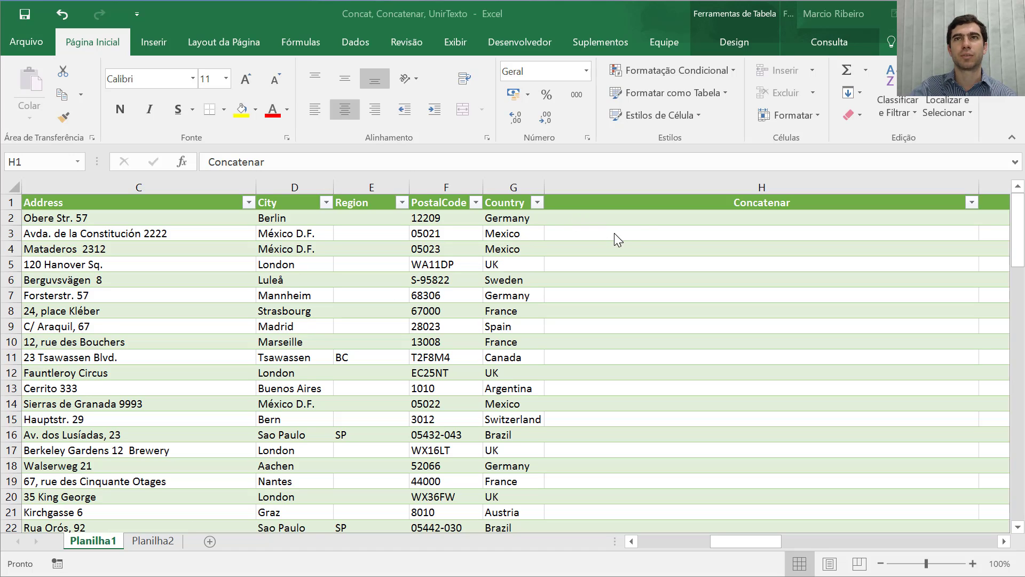
# - Try to join row 2's address fields in H2 with =CONCATENAR(Customers[@[Address]:[Country]]), using the whole range as one argument
pyautogui.click(635, 217)
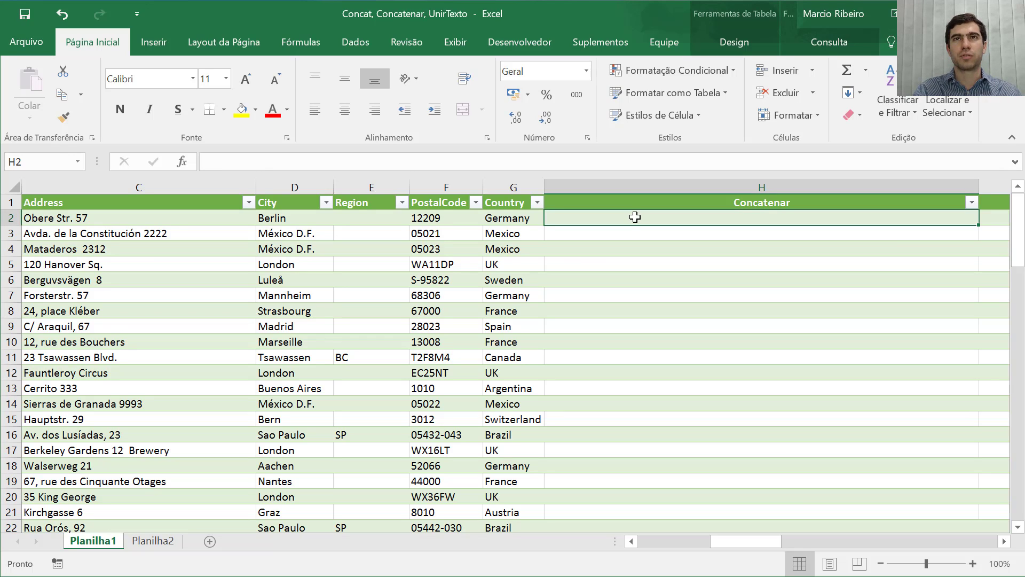
pyautogui.write('=')
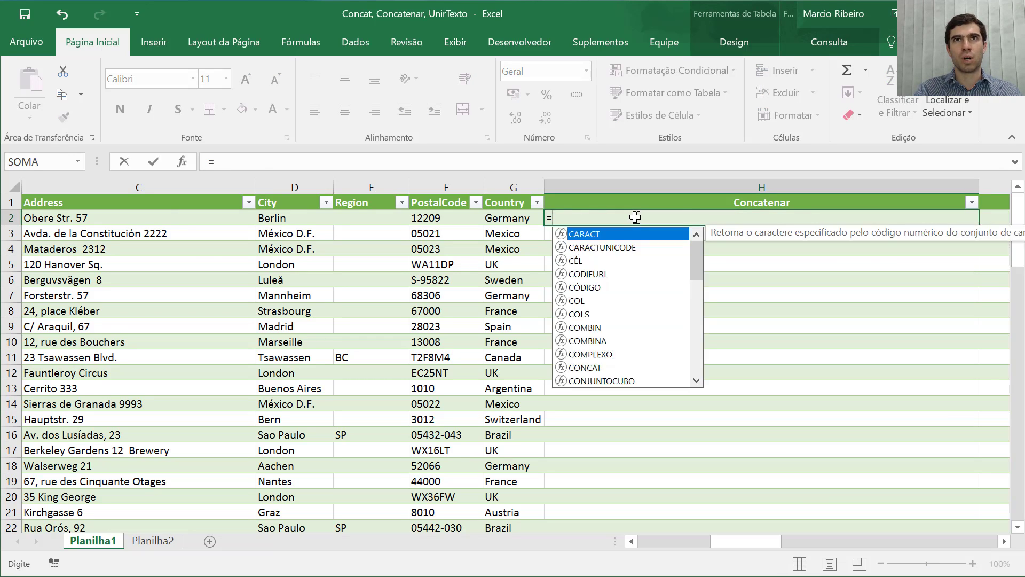
pyautogui.write('CONCA')
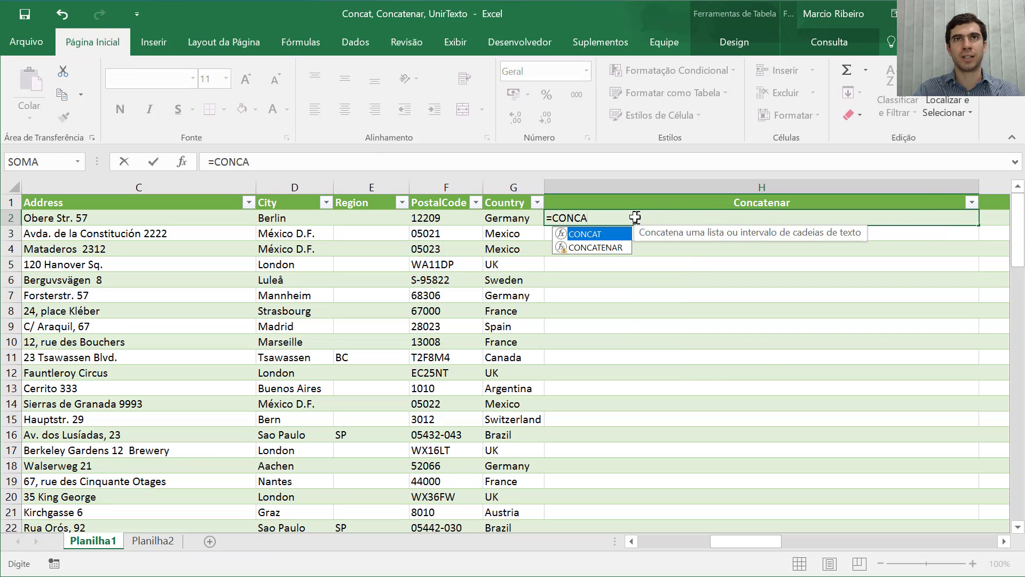
pyautogui.press('Down')
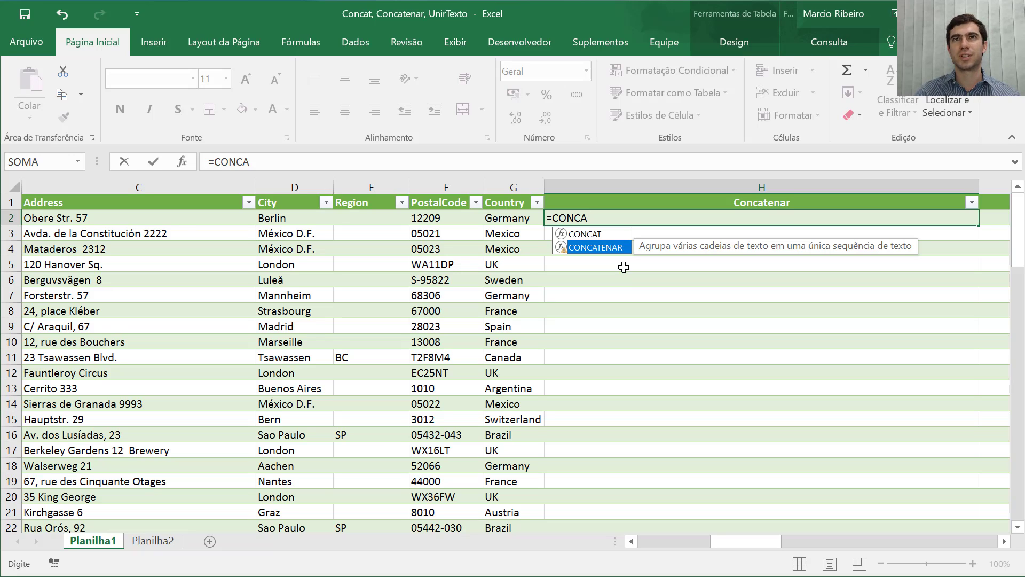
pyautogui.press('Tab')
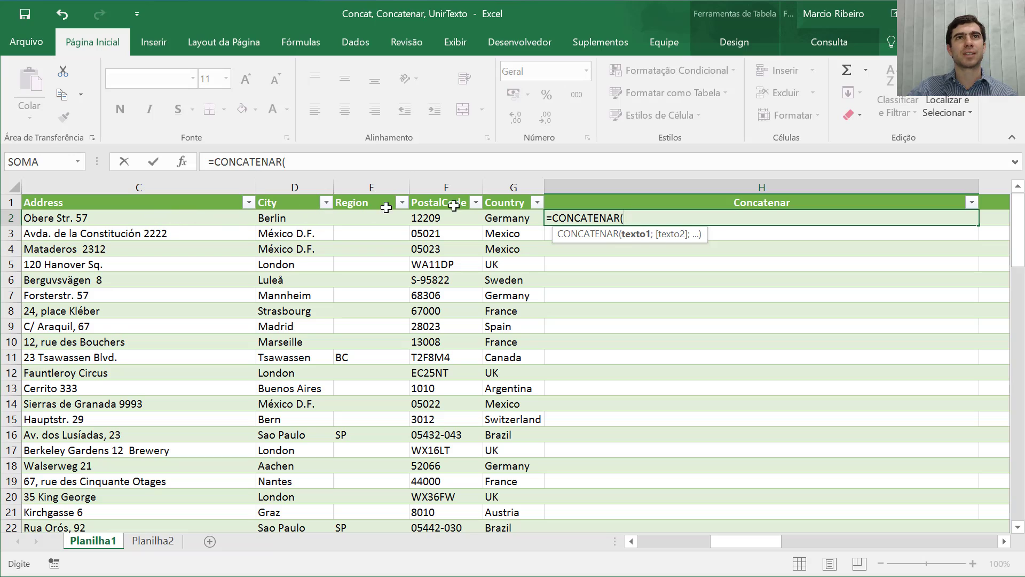
pyautogui.click(188, 219)
pyautogui.moveTo(315, 209); pyautogui.dragTo(500, 215)
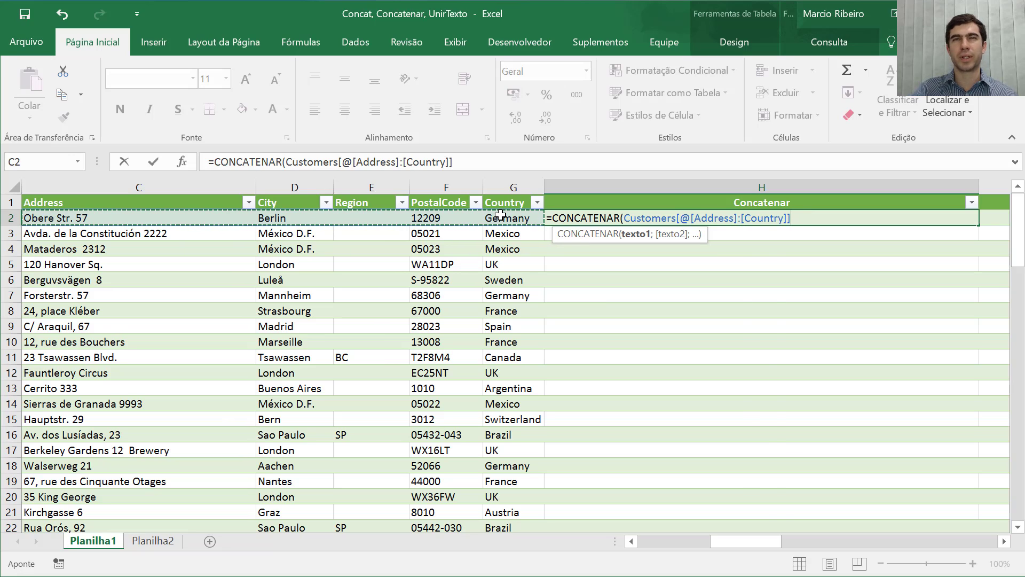
pyautogui.write(')')
pyautogui.press('Return')
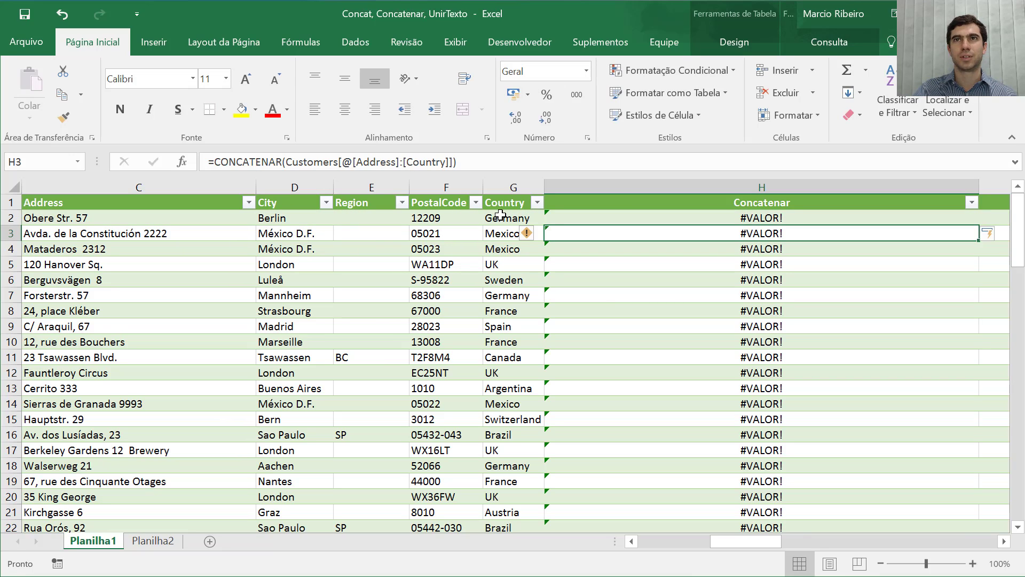
# - Remove the range argument from the CONCATENAR formula in H2, keeping only the function's opening
pyautogui.press('Up')
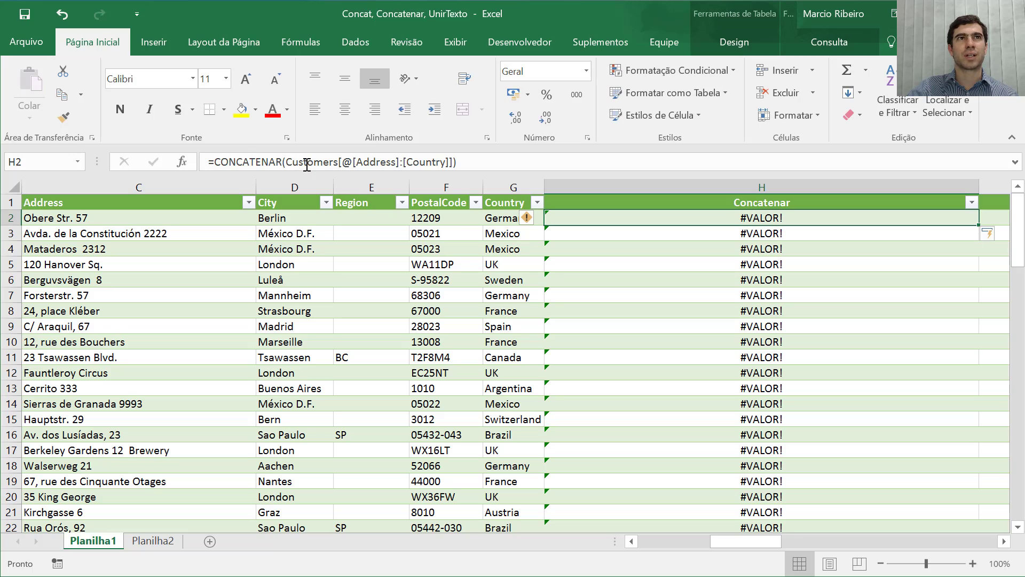
pyautogui.press('F2')
pyautogui.moveTo(288, 162); pyautogui.dragTo(494, 160)
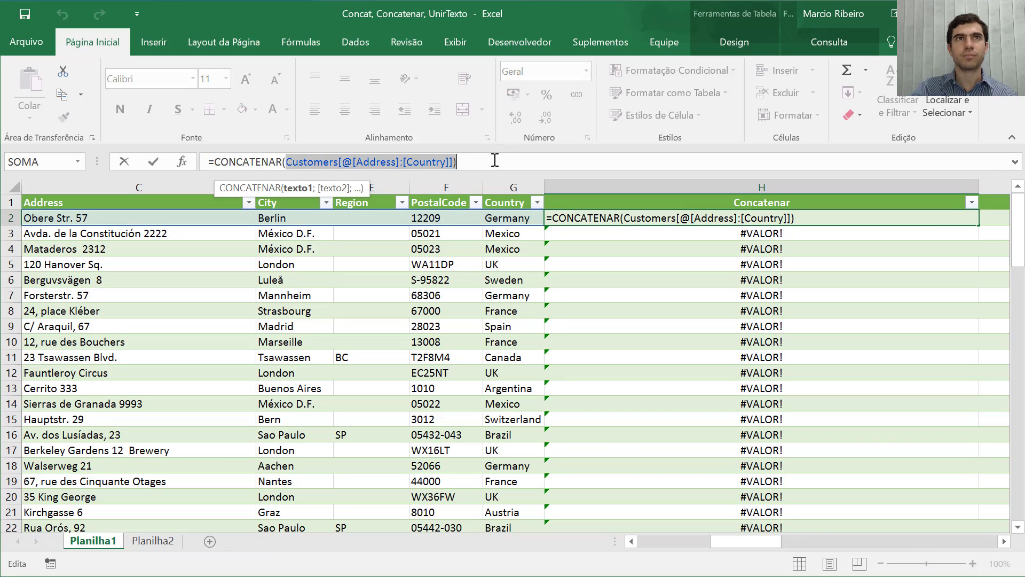
pyautogui.press('BackSpace')
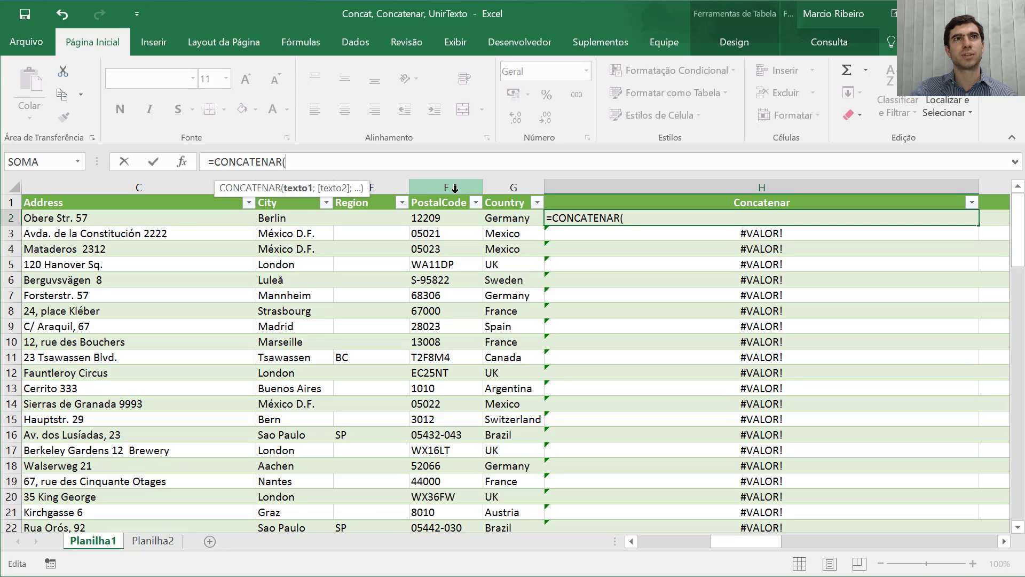
# - Complete the H2 CONCATENAR formula with Address, City, Region, PostalCode and Country as separate arguments
pyautogui.click(186, 216)
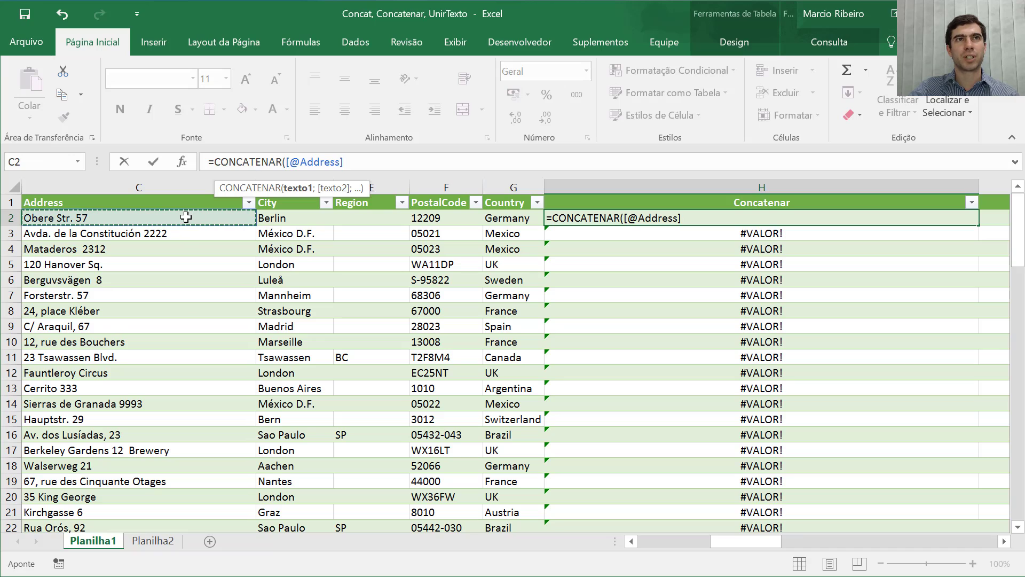
pyautogui.write(';')
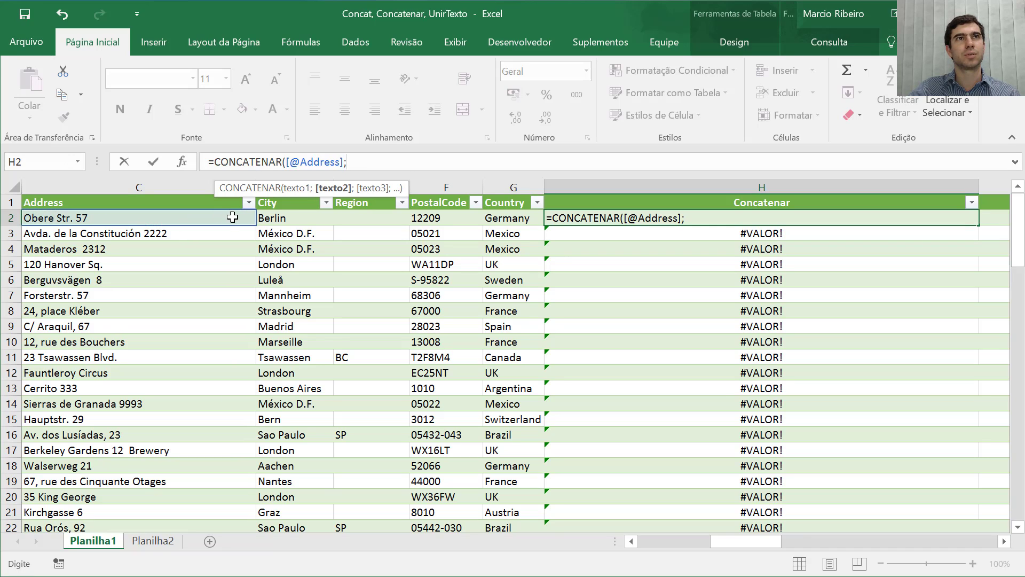
pyautogui.click(287, 215)
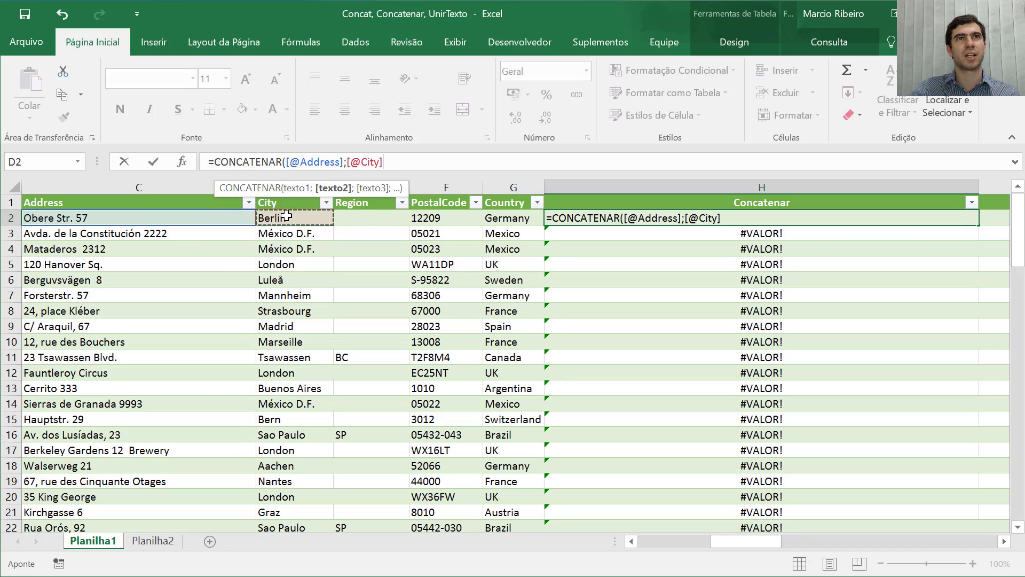
pyautogui.write(';')
pyautogui.click(362, 221)
pyautogui.write(';')
pyautogui.click(423, 221)
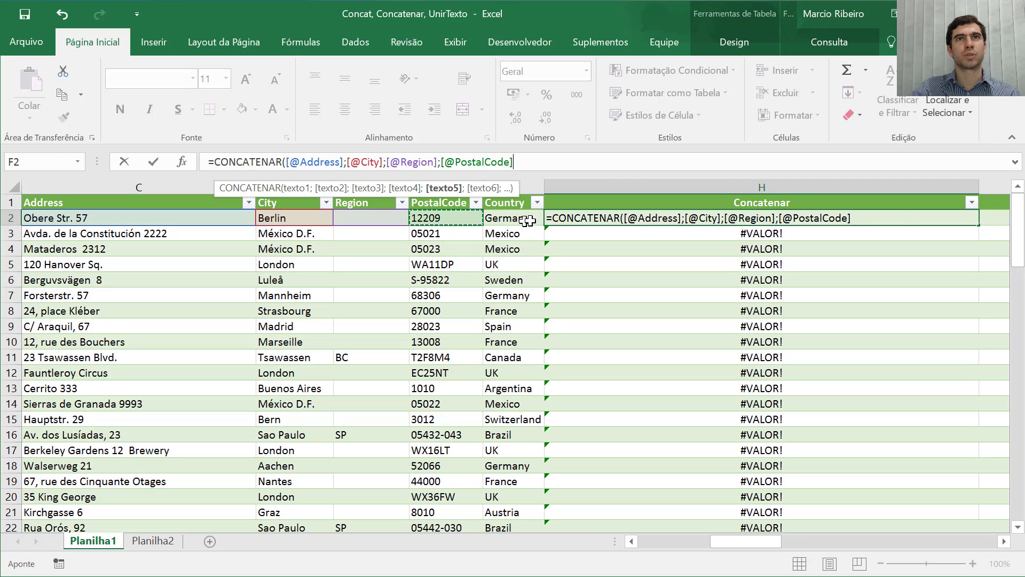
pyautogui.write(';')
pyautogui.click(526, 220)
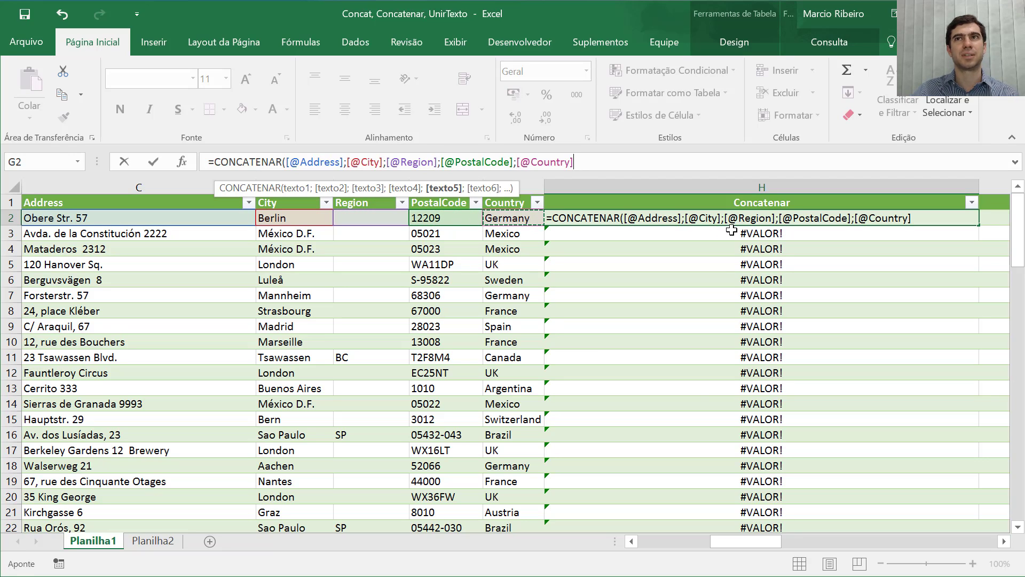
pyautogui.write(')')
pyautogui.press('Return')
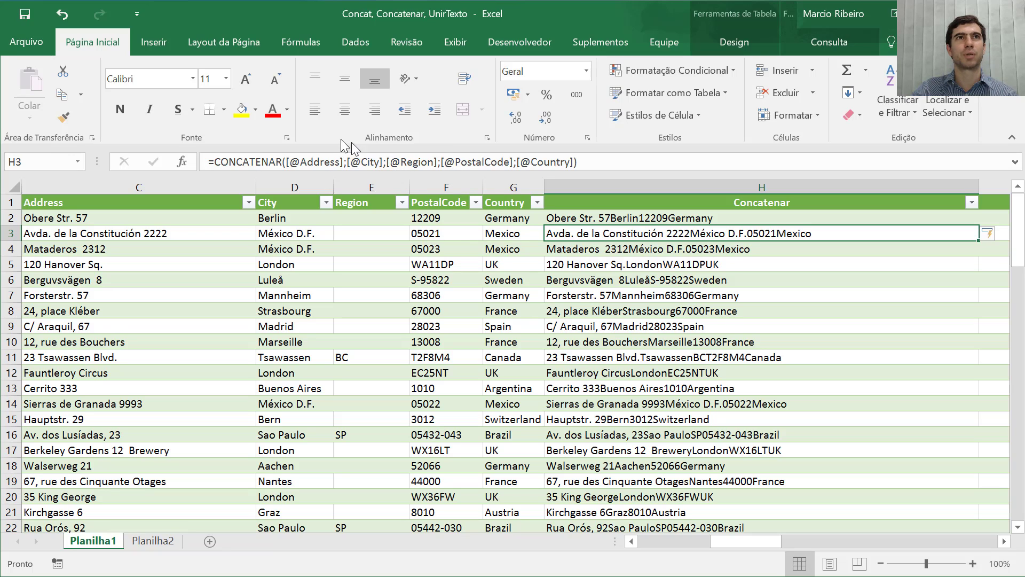
# - Insert " - " as a separator argument between Address and City in the H3 formula
pyautogui.click(348, 162)
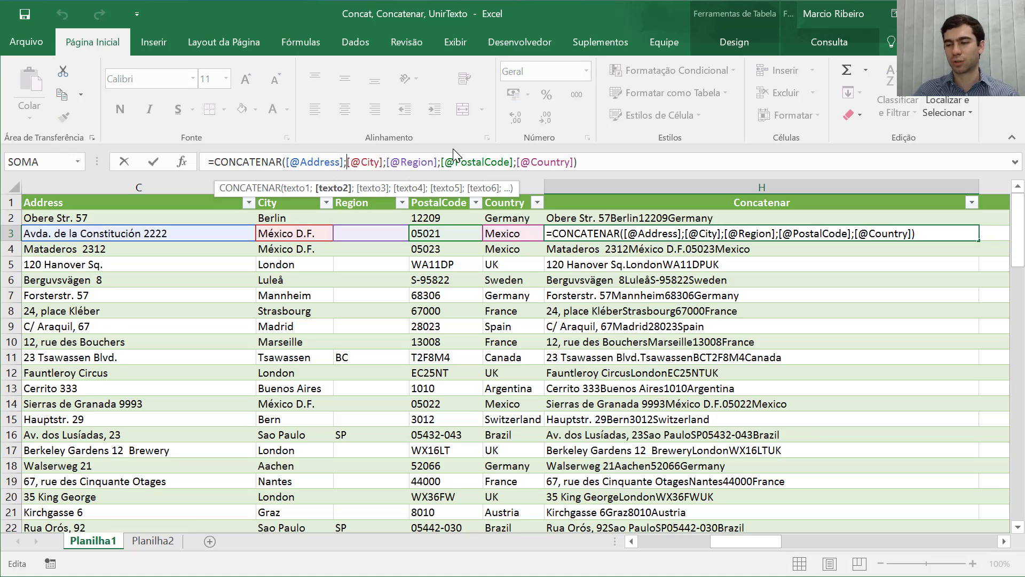
pyautogui.write('"')
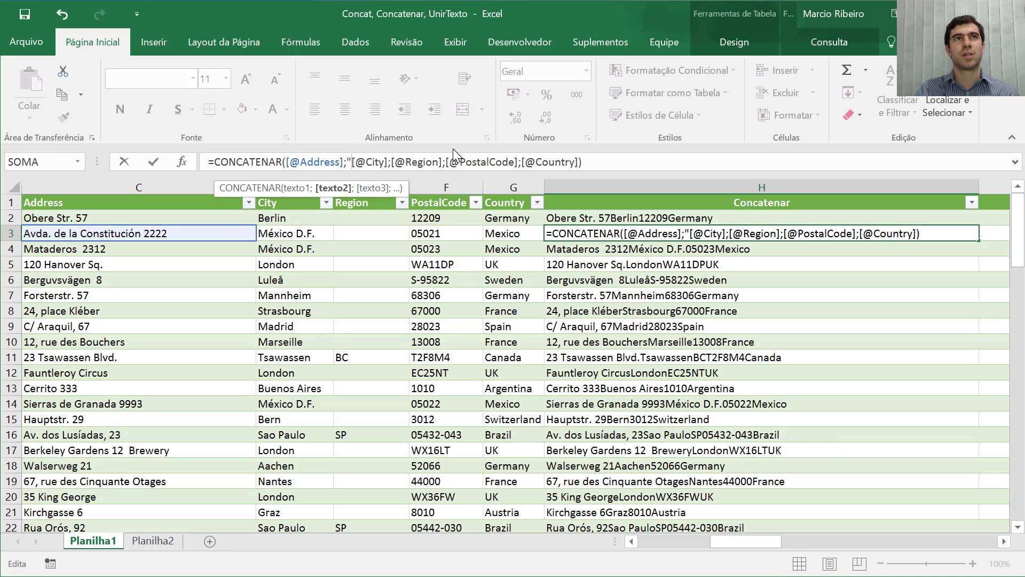
pyautogui.write(' -')
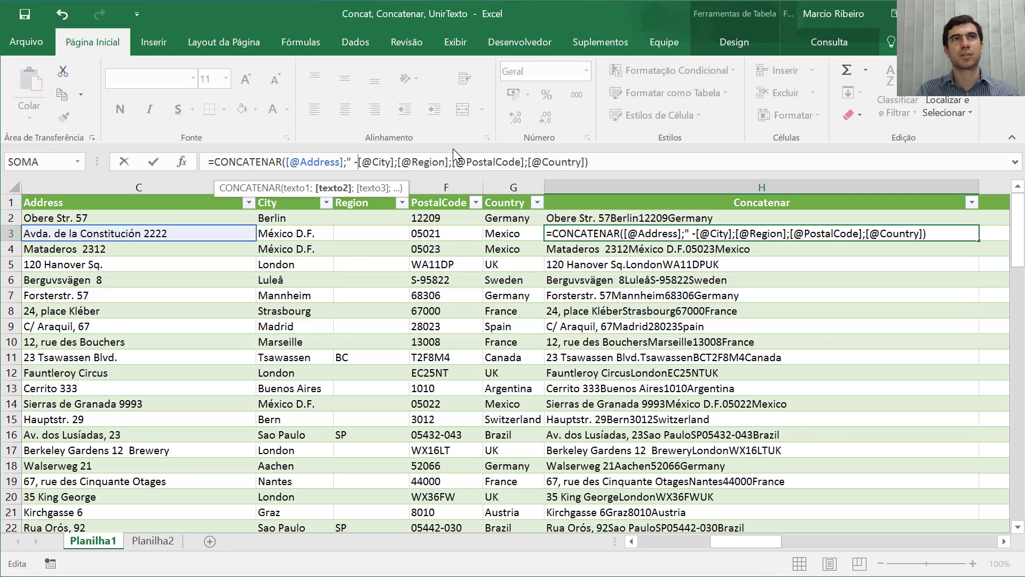
pyautogui.write(' "')
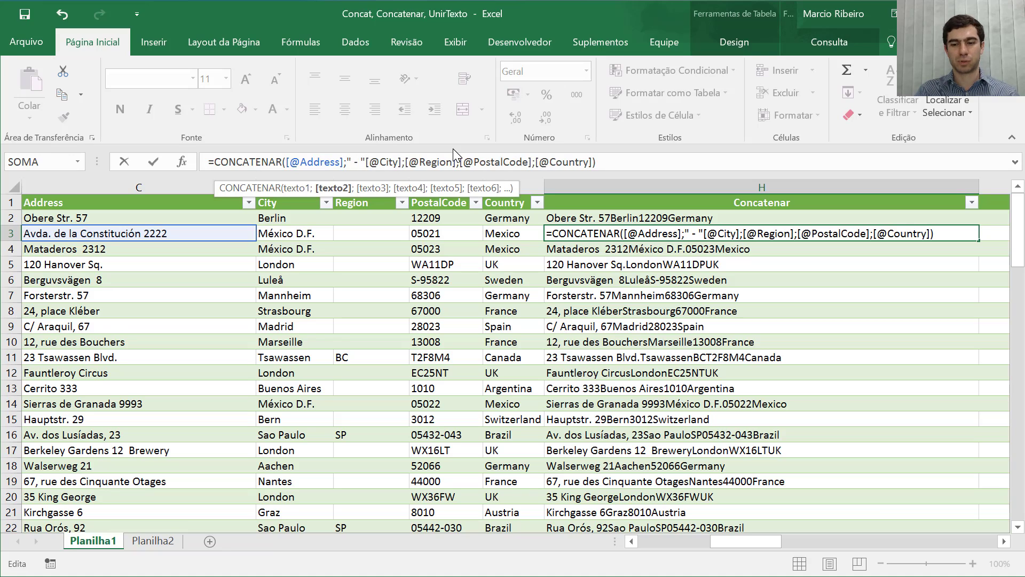
pyautogui.write(';')
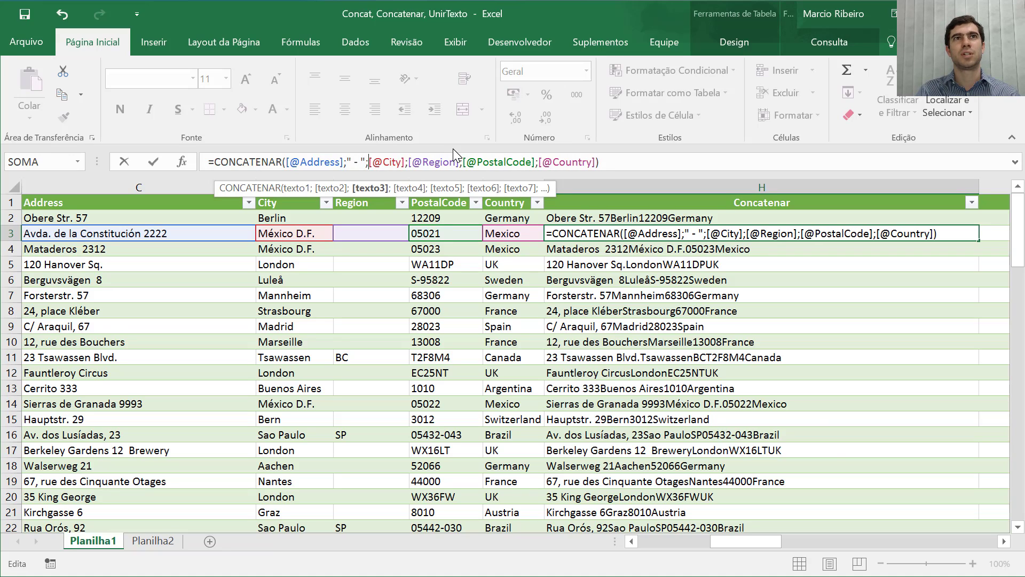
# - Copy the " - " separator argument before Region, PostalCode and Country in the H3 formula and commit it
pyautogui.press('Left')
pyautogui.hotkey('shift', 'Left')
pyautogui.hotkey('shift', 'Left')
pyautogui.hotkey('shift', 'Left')
pyautogui.hotkey('shift', 'Left')
pyautogui.hotkey('shift', 'Left')
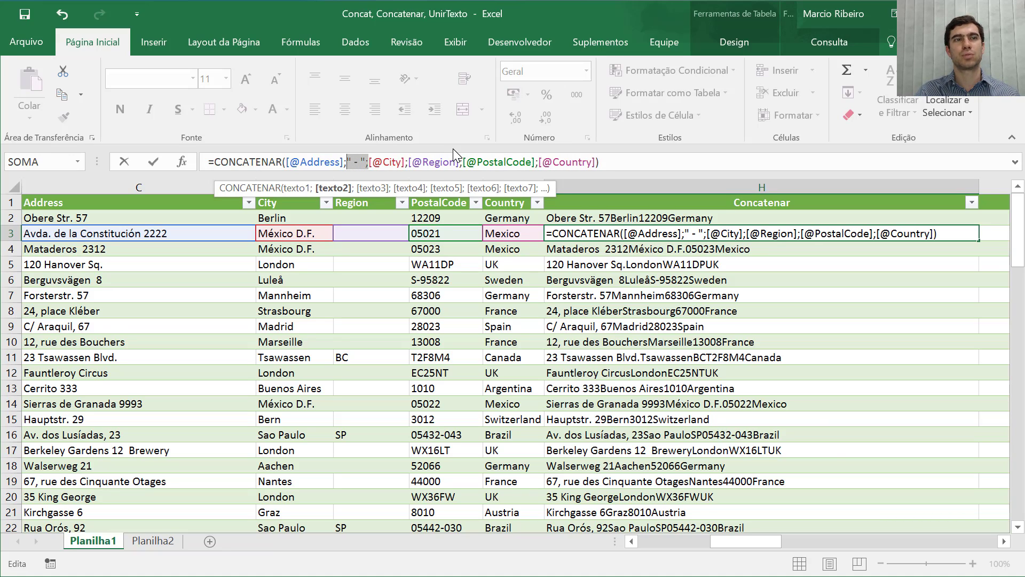
pyautogui.hotkey('ctrl', 'c')
pyautogui.press('Left')
pyautogui.press('Right')
pyautogui.press('Right')
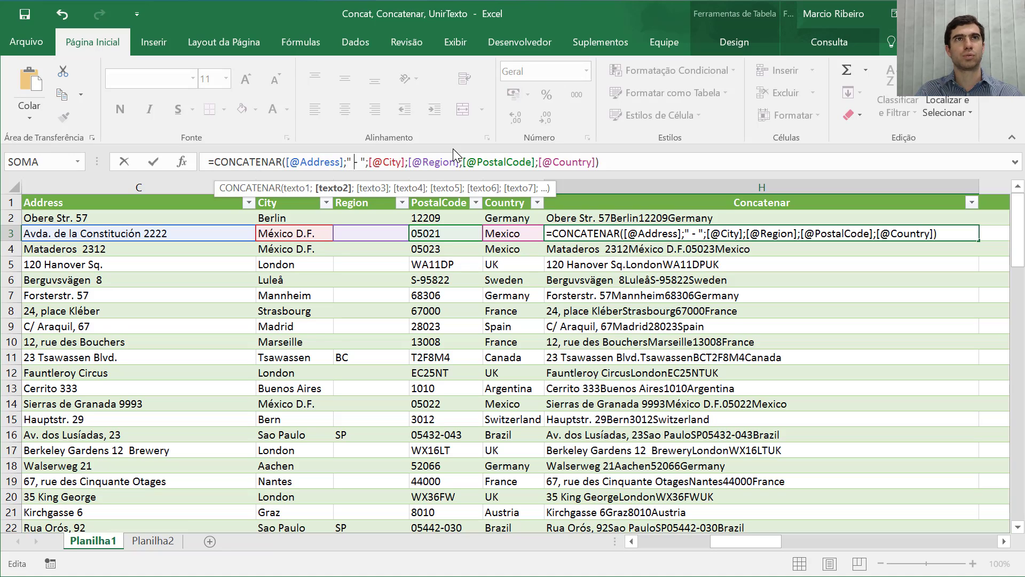
pyautogui.click(410, 163)
pyautogui.hotkey('ctrl', 'v')
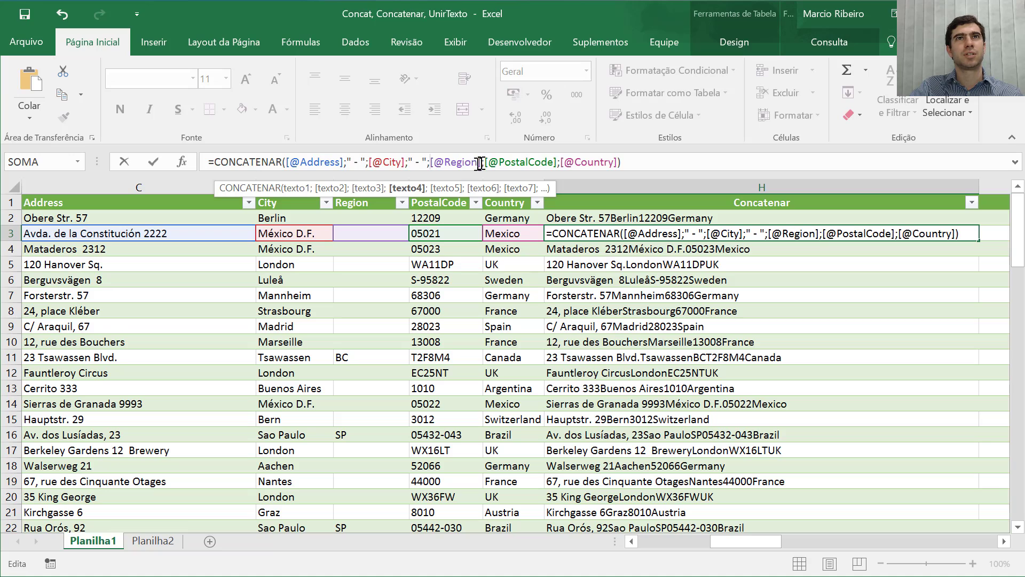
pyautogui.click(486, 162)
pyautogui.hotkey('ctrl', 'v')
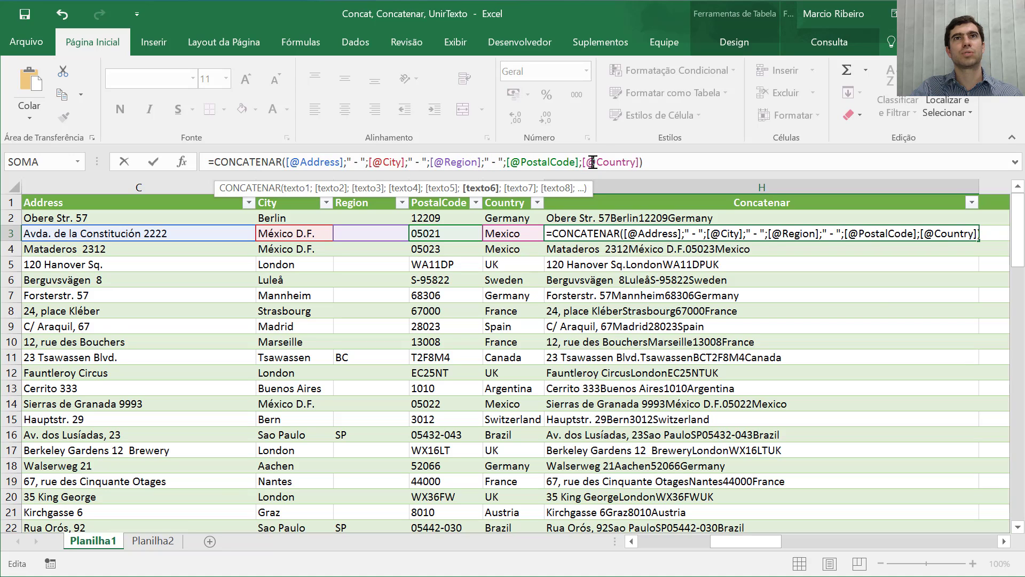
pyautogui.click(584, 163)
pyautogui.hotkey('ctrl', 'v')
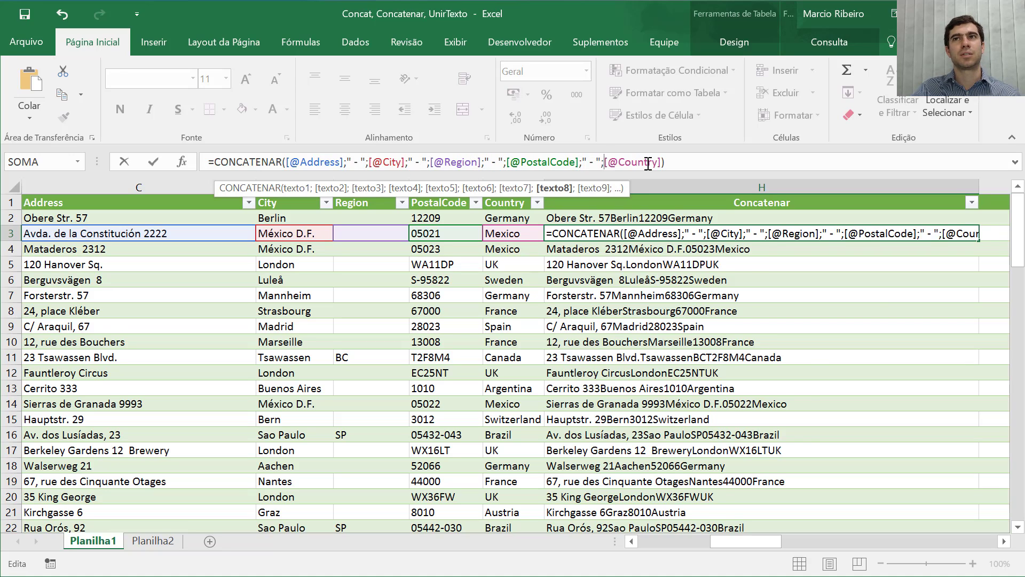
pyautogui.press('Return')
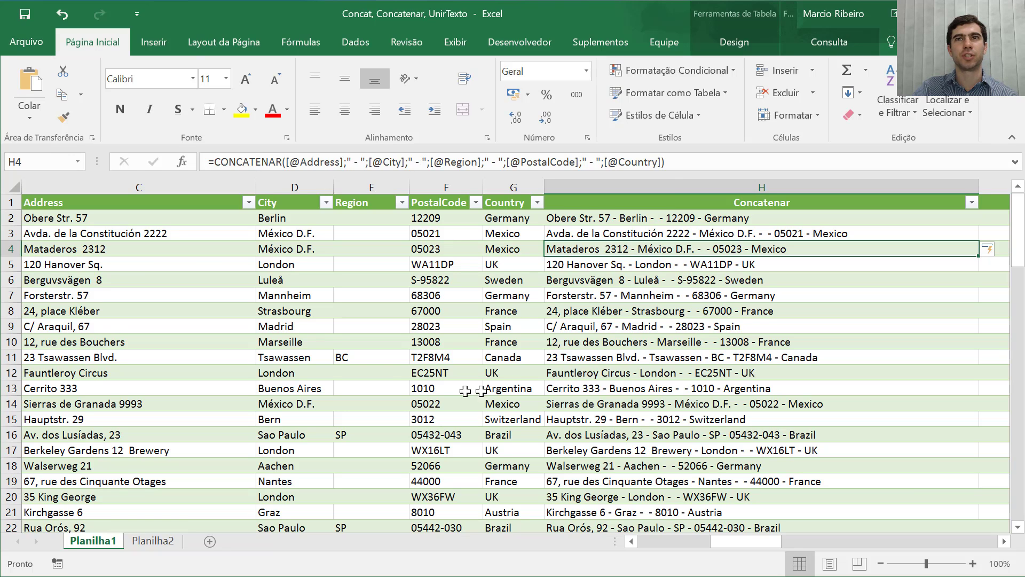
# - Hide the Concatenar column H
pyautogui.click(348, 357)
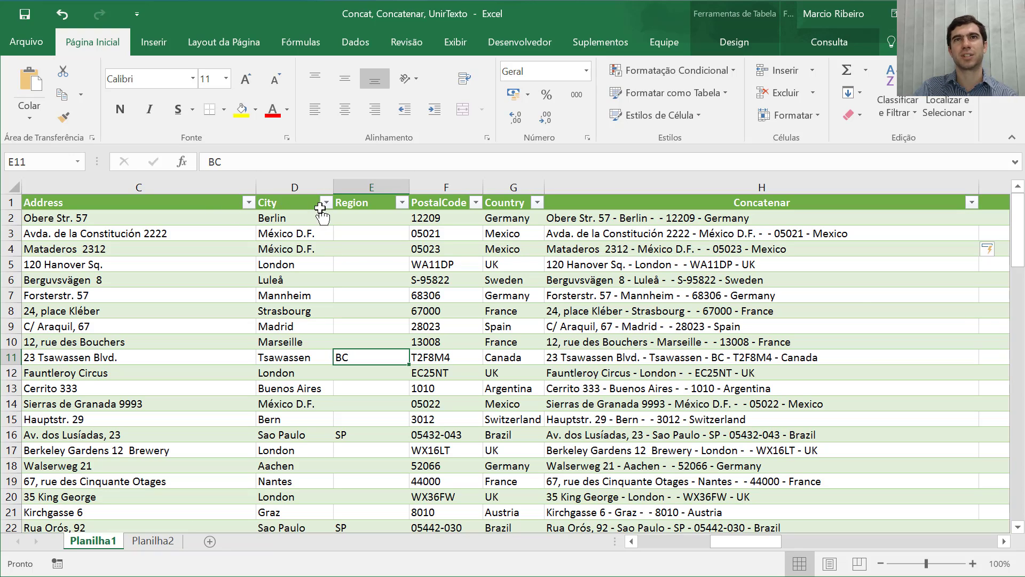
pyautogui.click(663, 219)
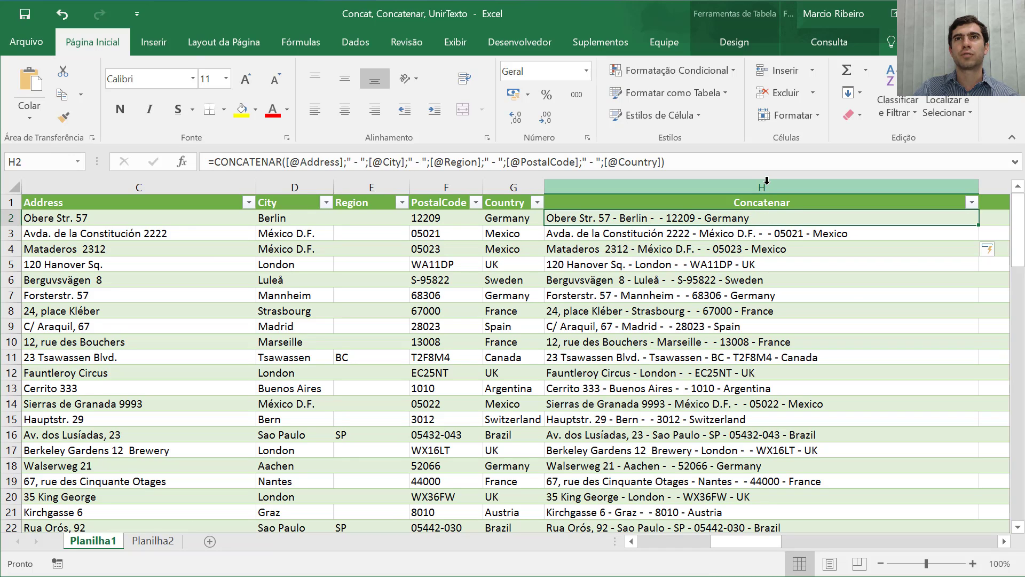
pyautogui.rightClick(729, 186)
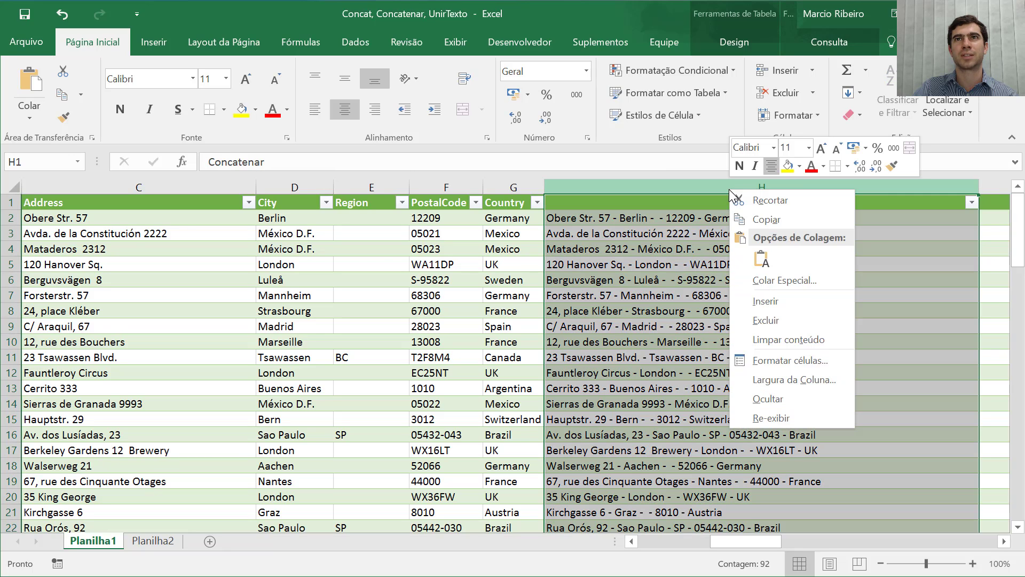
pyautogui.click(766, 399)
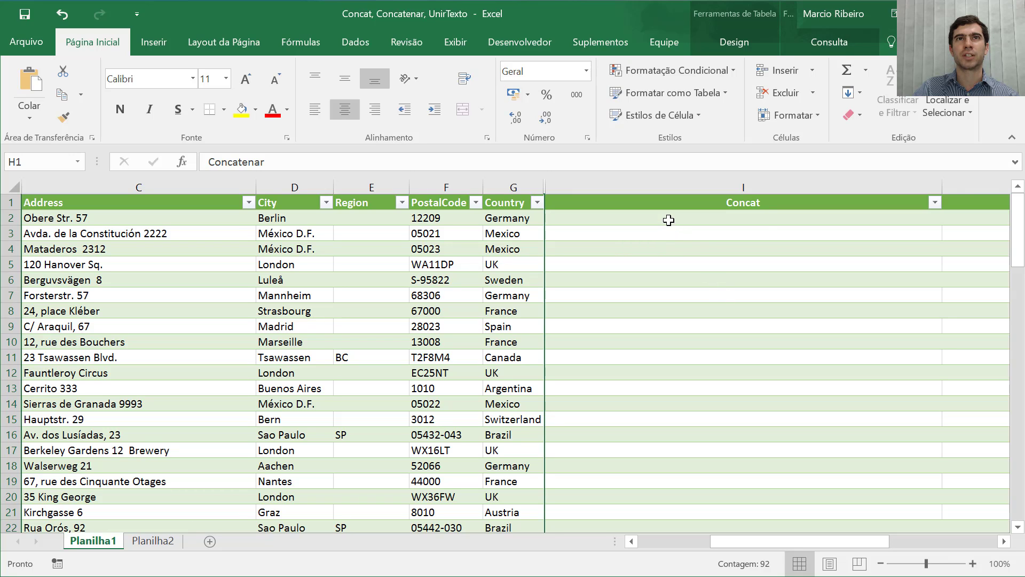
# - Enter a CONCAT formula in I2 that joins the row's whole Address to Country range as a single argument
pyautogui.click(769, 221)
pyautogui.write('=')
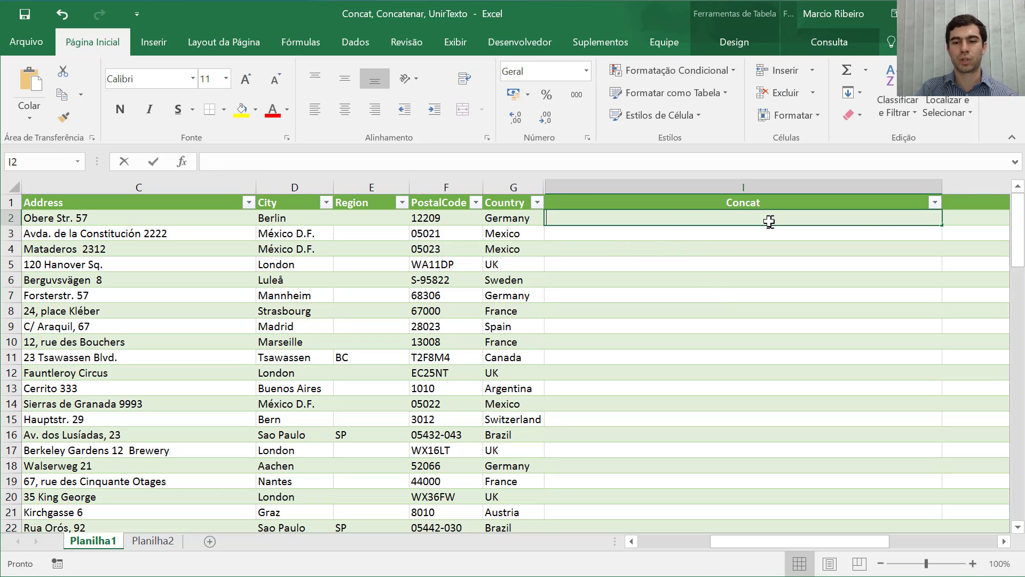
pyautogui.write('CON')
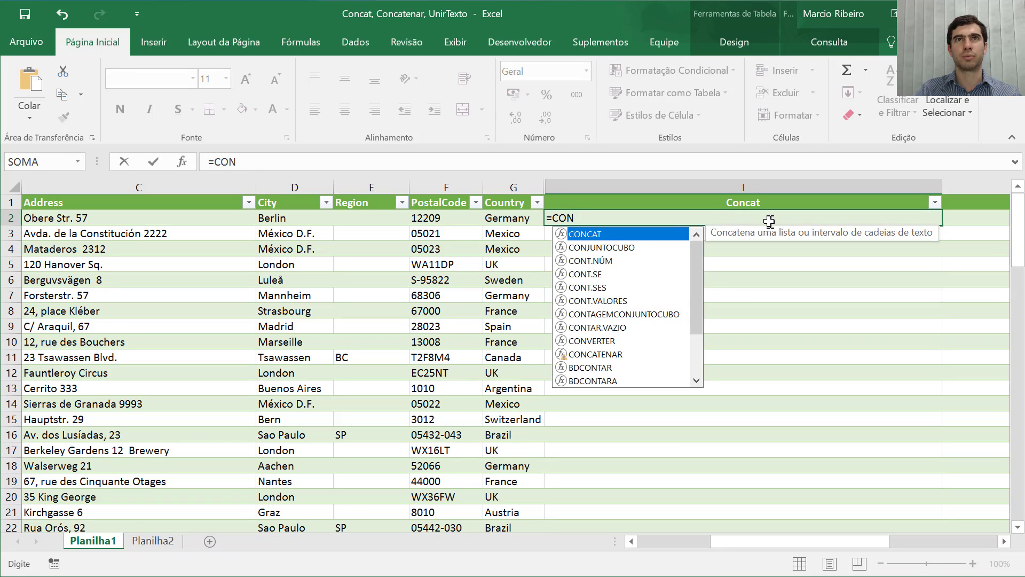
pyautogui.press('Tab')
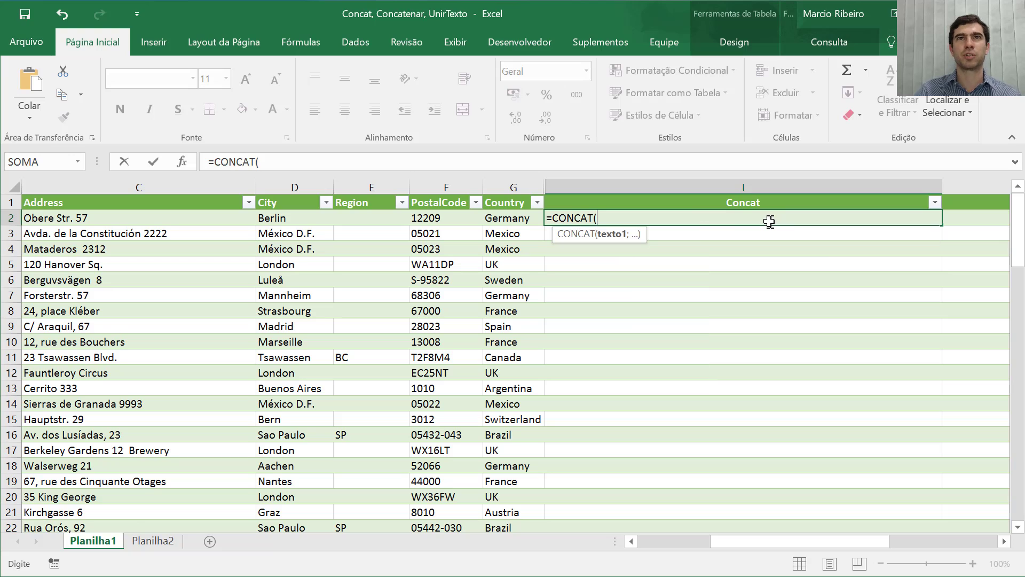
pyautogui.click(188, 214)
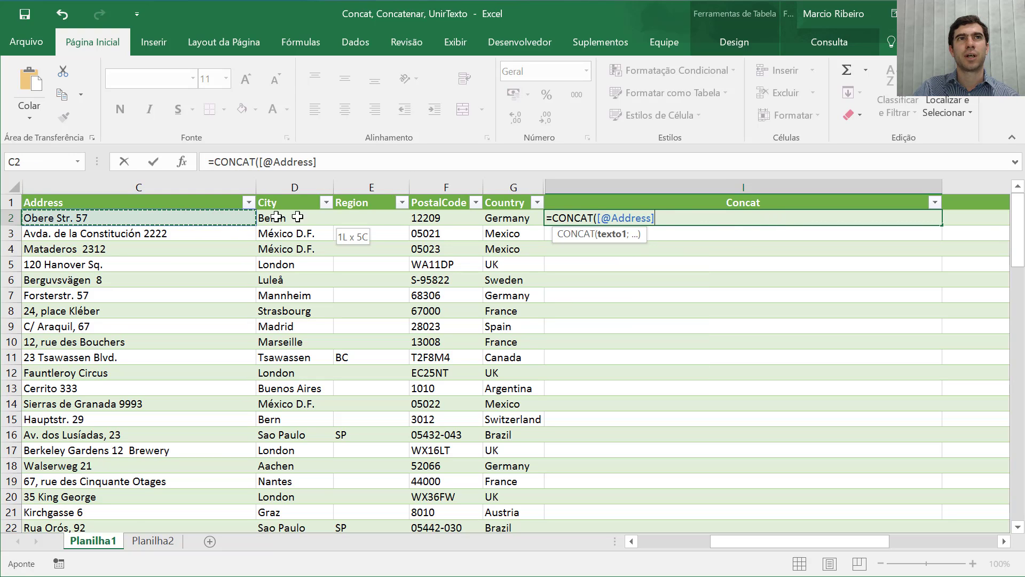
pyautogui.moveTo(297, 217); pyautogui.dragTo(512, 220)
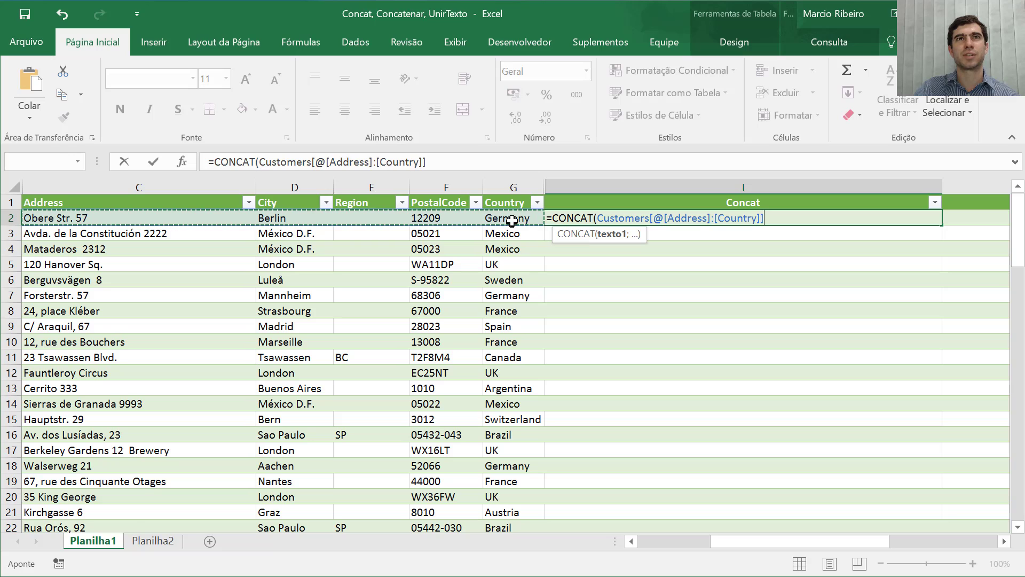
pyautogui.write(')')
pyautogui.press('Return')
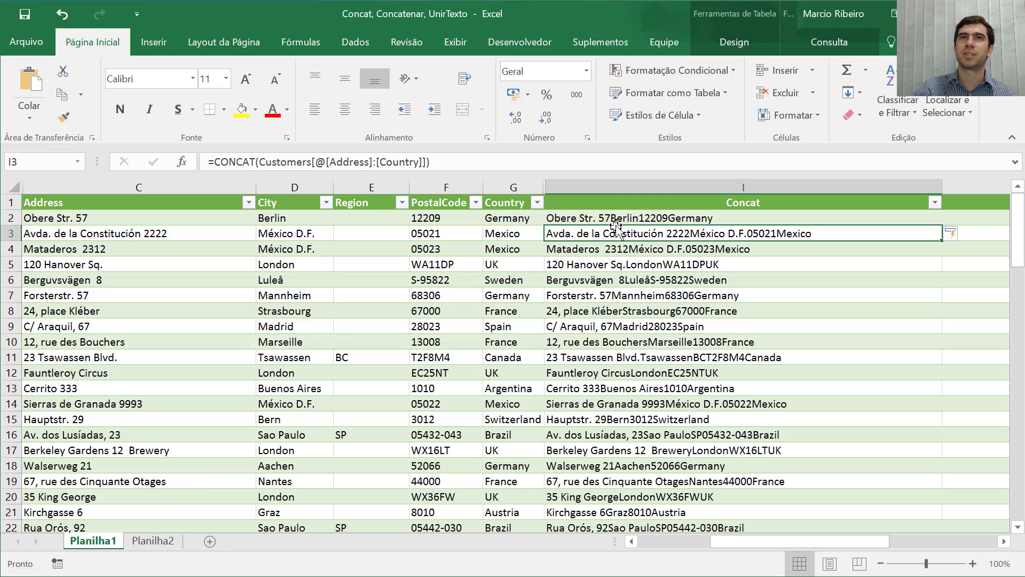
pyautogui.click(597, 220)
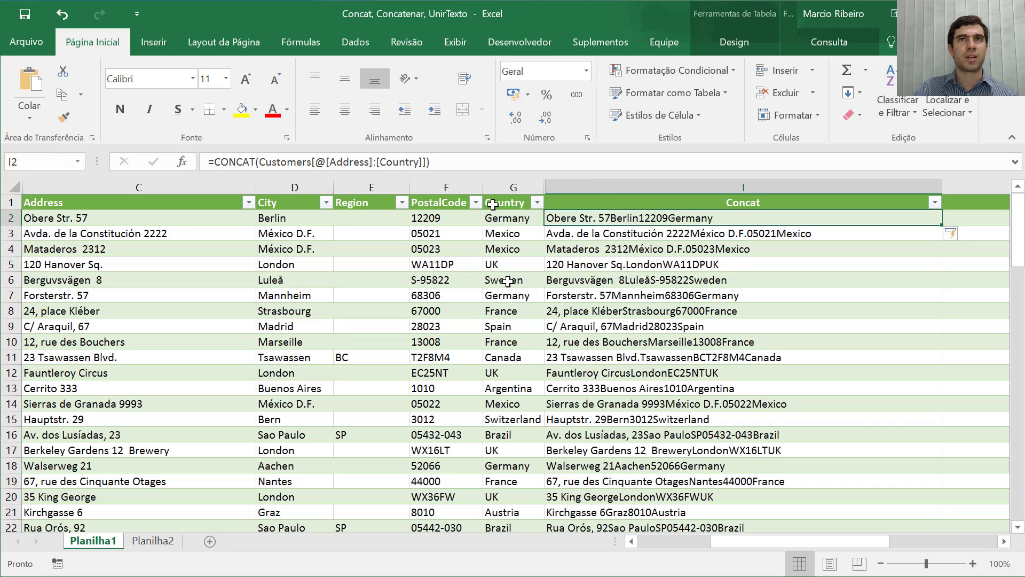
# - Hide the Concat column I
pyautogui.click(712, 183)
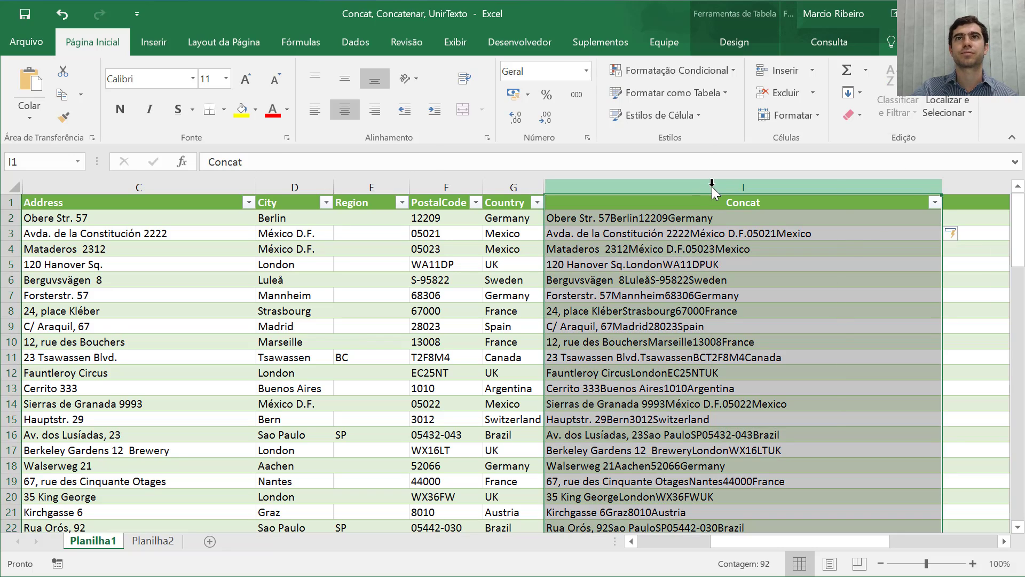
pyautogui.rightClick(714, 188)
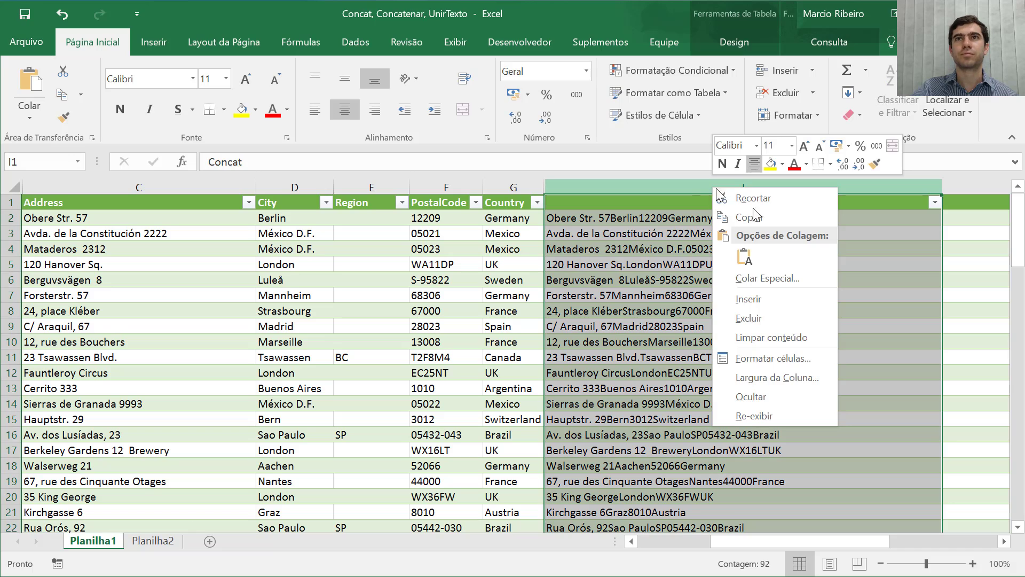
pyautogui.click(763, 399)
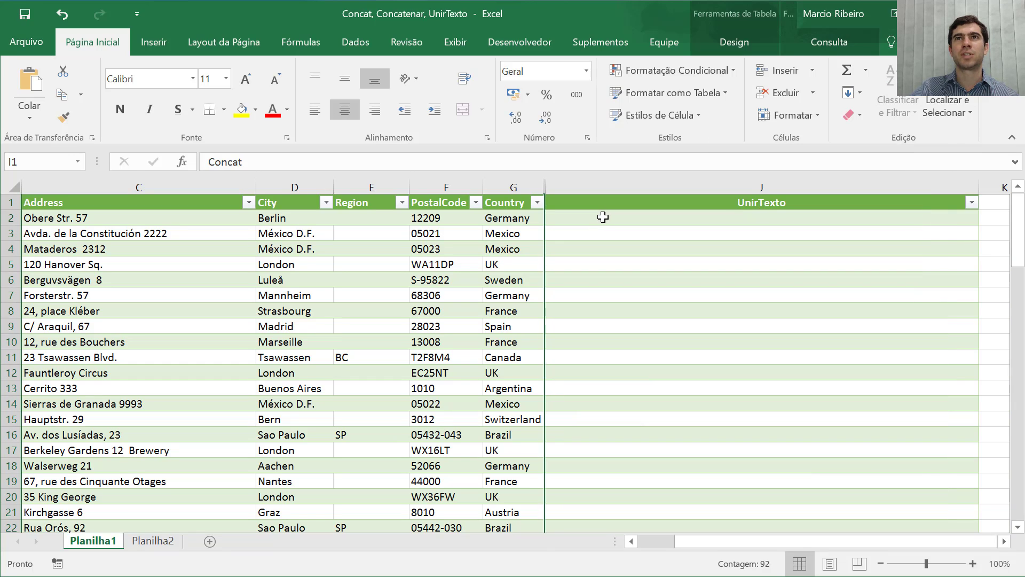
# - Start a UNIRTEXTO formula in J2 with " - " as the delimiter
pyautogui.click(603, 217)
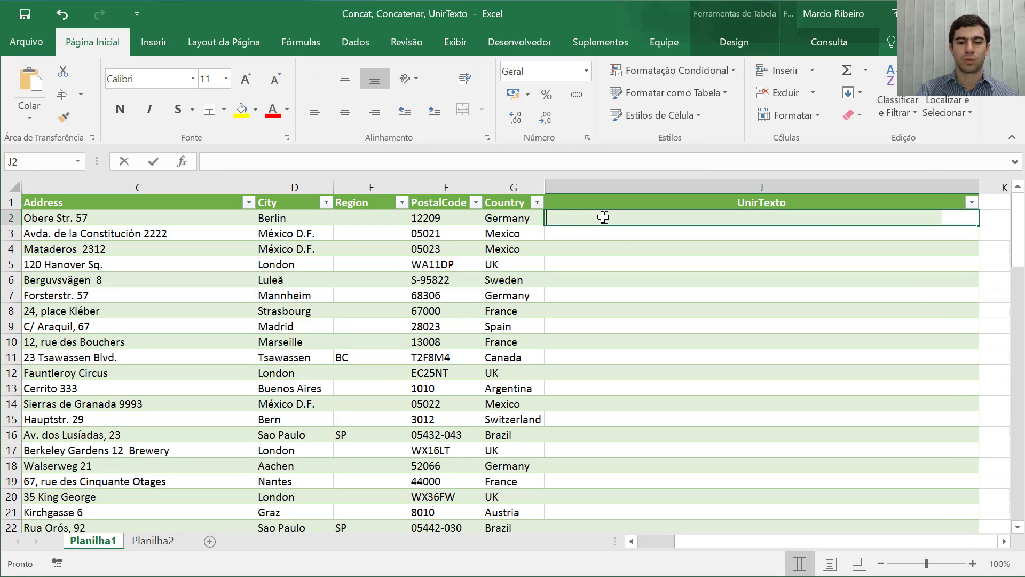
pyautogui.write('=UNI')
pyautogui.press('Down')
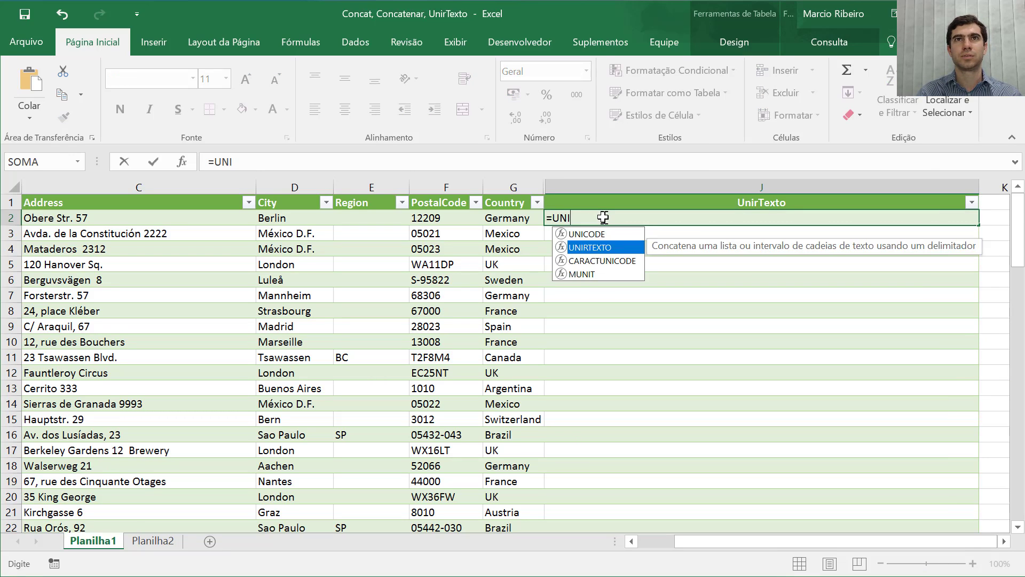
pyautogui.press('Tab')
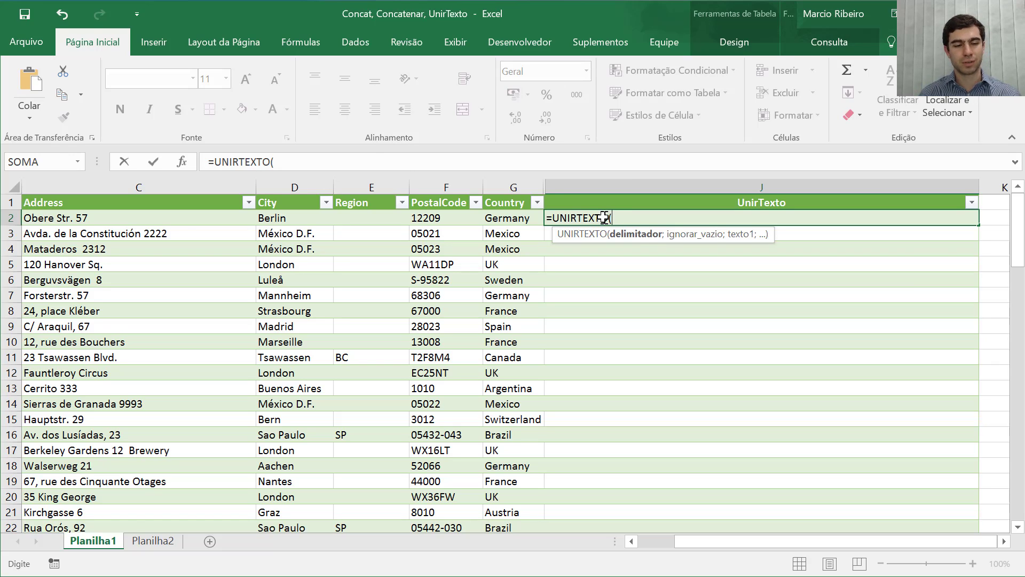
pyautogui.write('"')
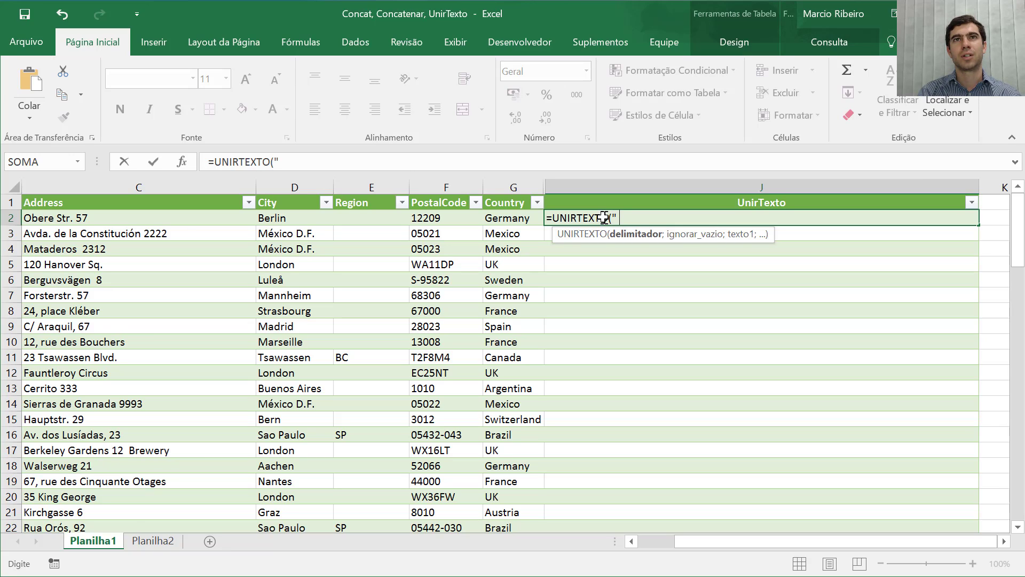
pyautogui.write(' -')
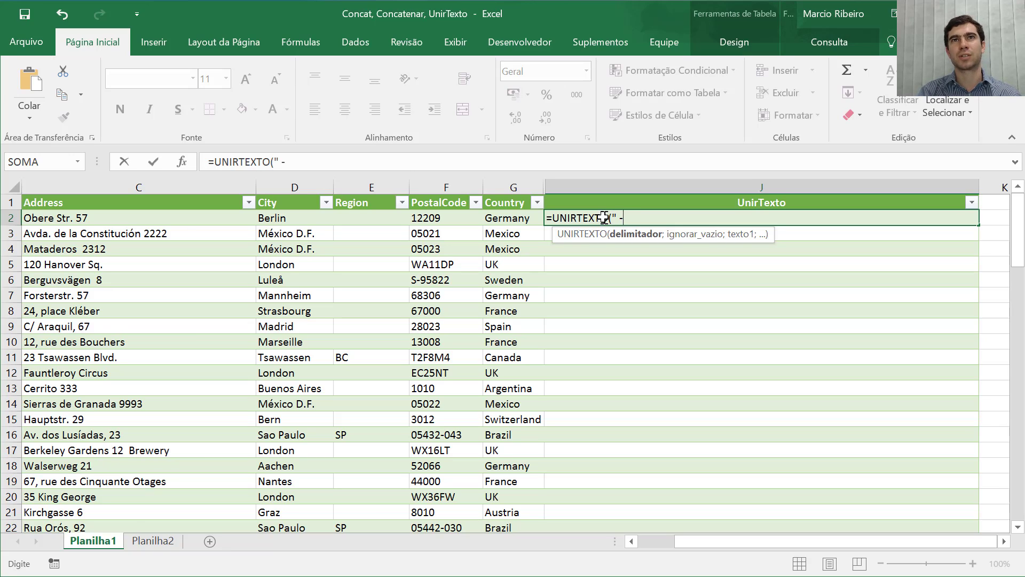
pyautogui.write(' "')
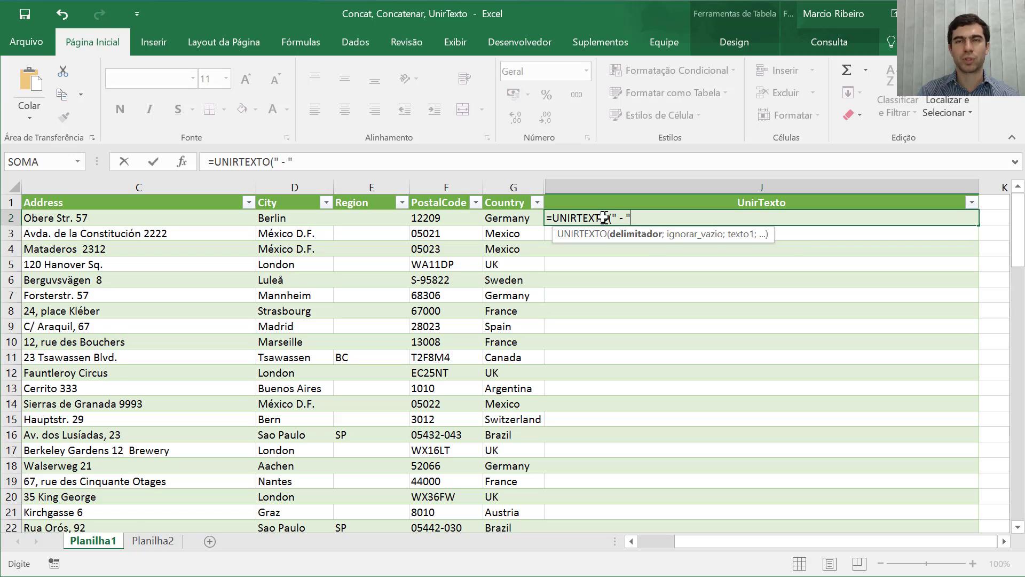
# - Complete the J2 formula with VERDADEIRO for ignoring empty cells and the row's Address to Country range, and commit it
pyautogui.write(';')
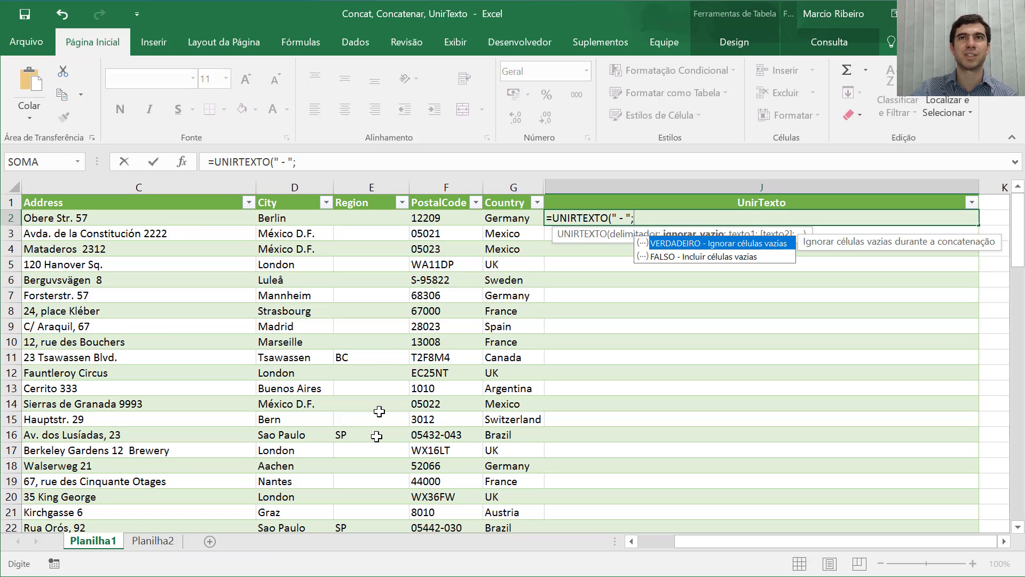
pyautogui.doubleClick(760, 243)
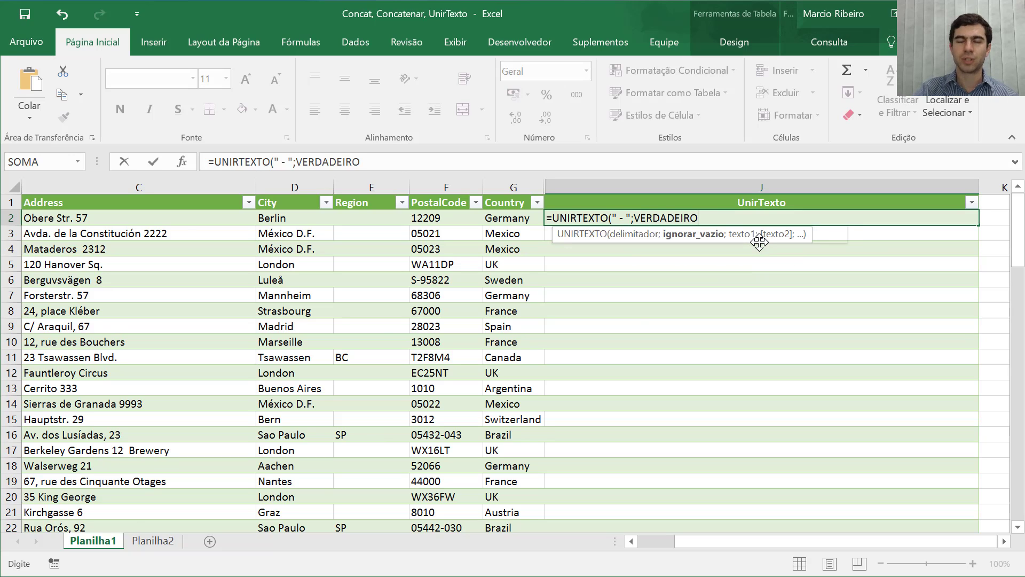
pyautogui.write(';')
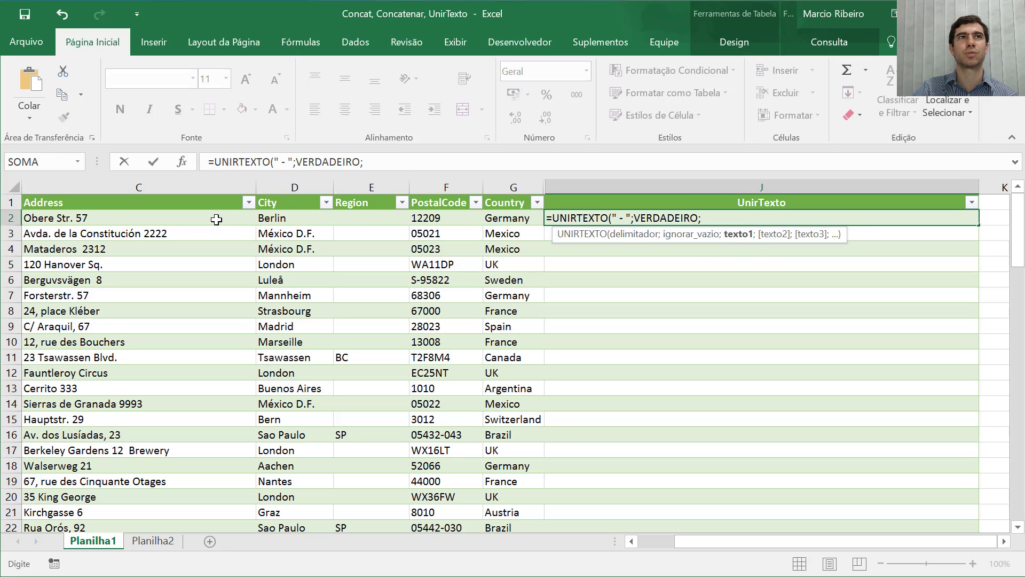
pyautogui.moveTo(216, 219); pyautogui.dragTo(519, 217)
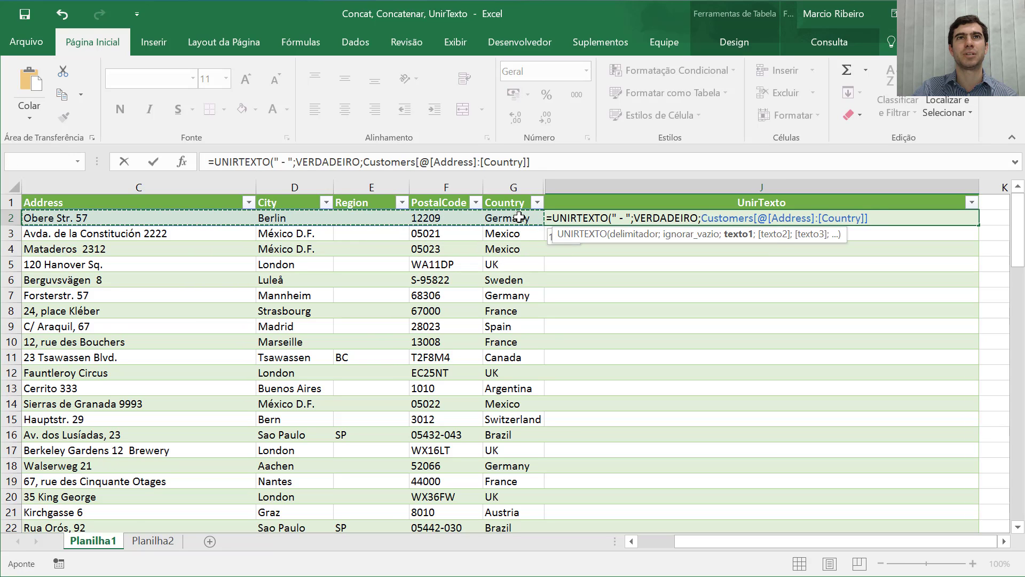
pyautogui.write(')')
pyautogui.press('Return')
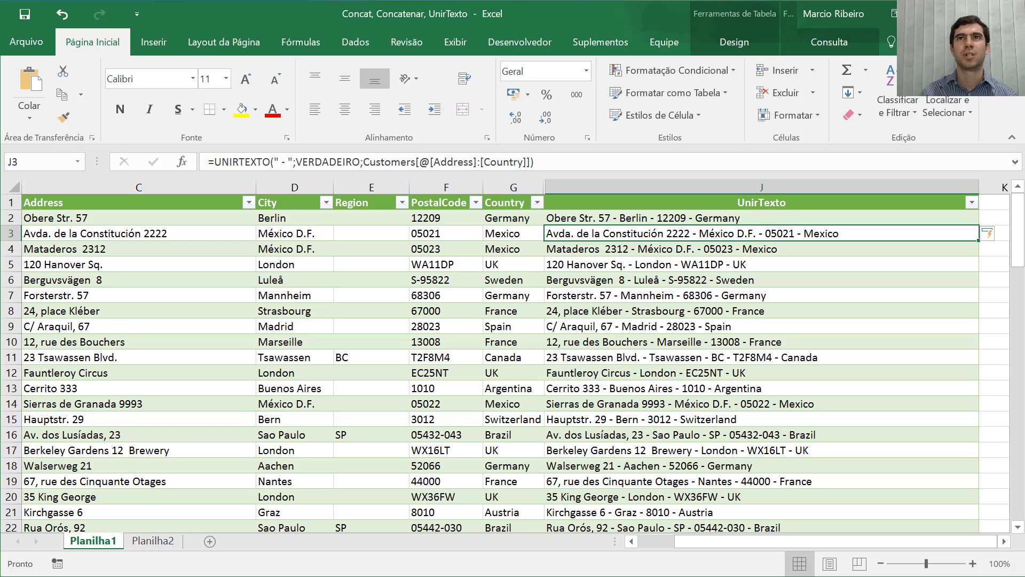
pyautogui.press('Up')
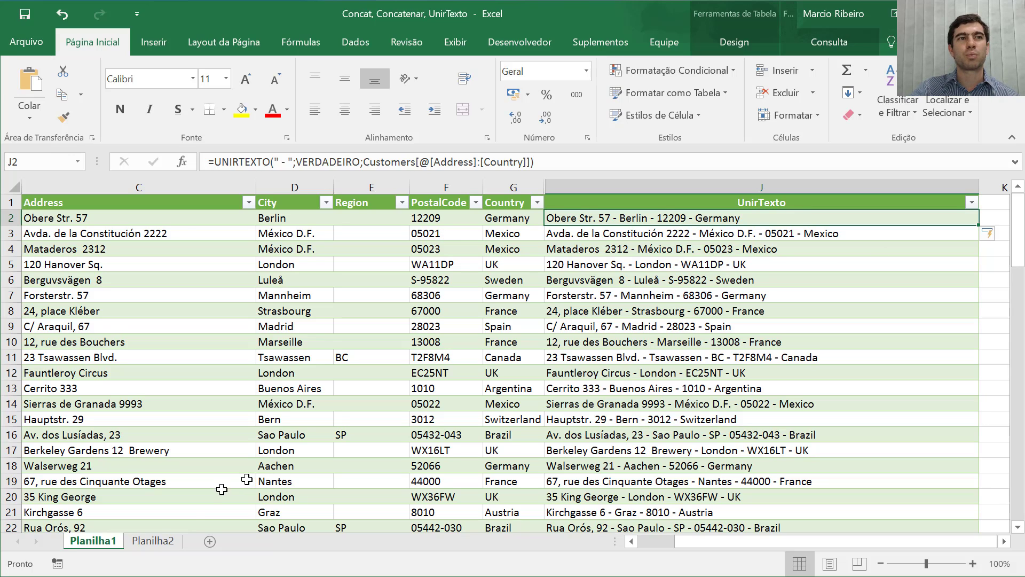
# - On the Planilha2 sheet, enter the formula =REPT(A1;B1) in C1
pyautogui.click(159, 543)
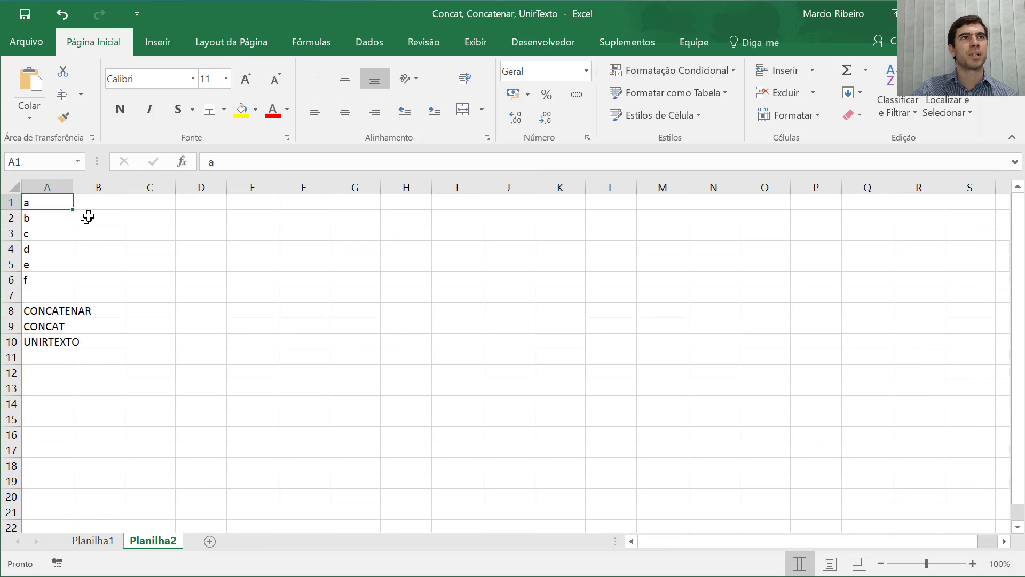
pyautogui.click(153, 202)
pyautogui.write('=REP')
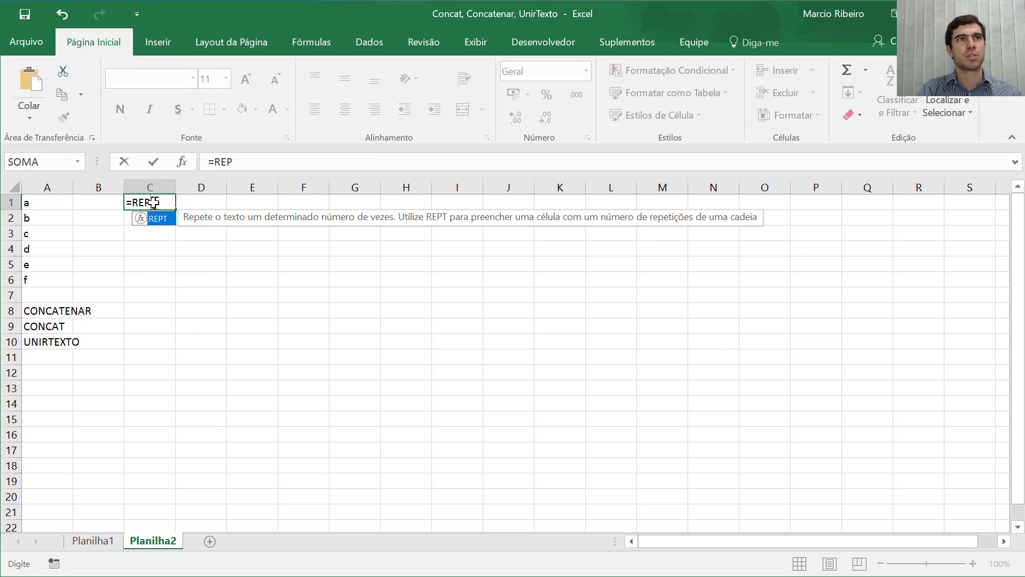
pyautogui.press('Tab')
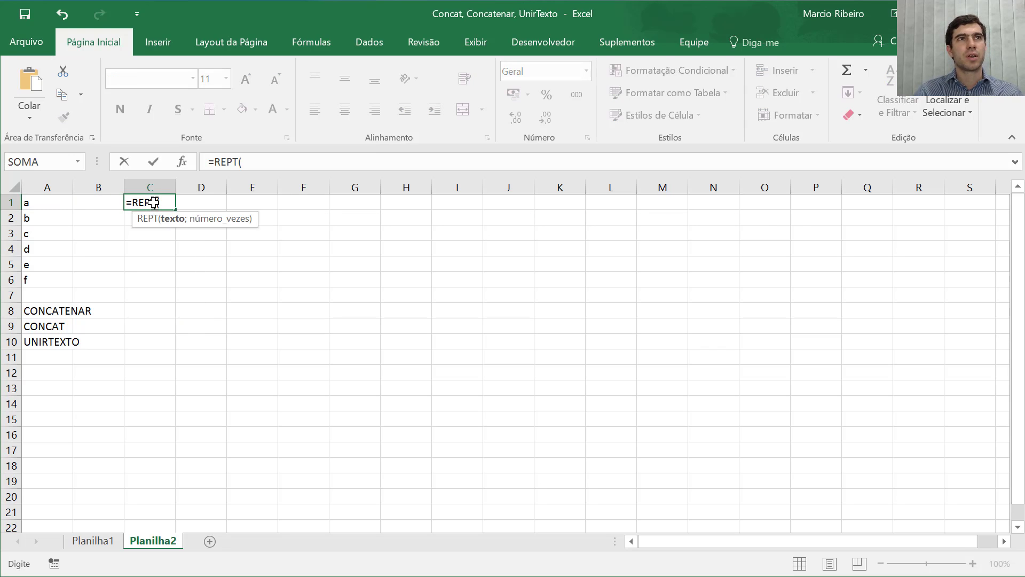
pyautogui.press('Left')
pyautogui.press('Left')
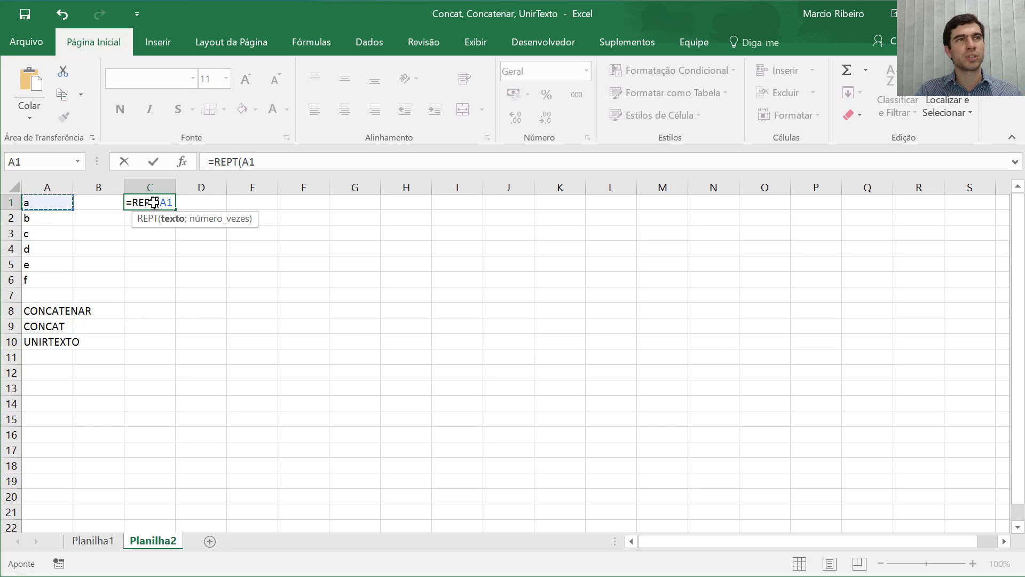
pyautogui.write(';')
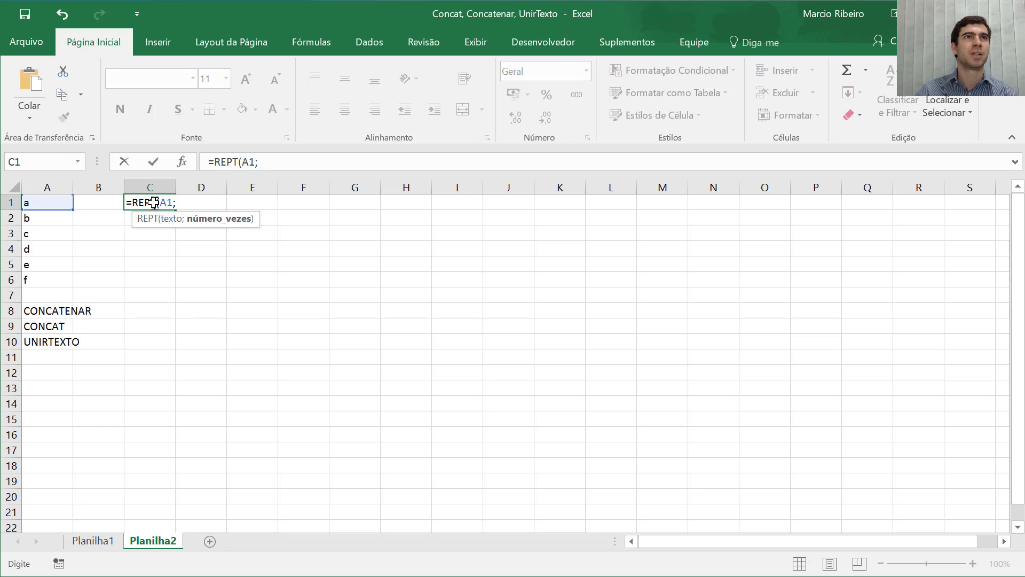
pyautogui.press('Left')
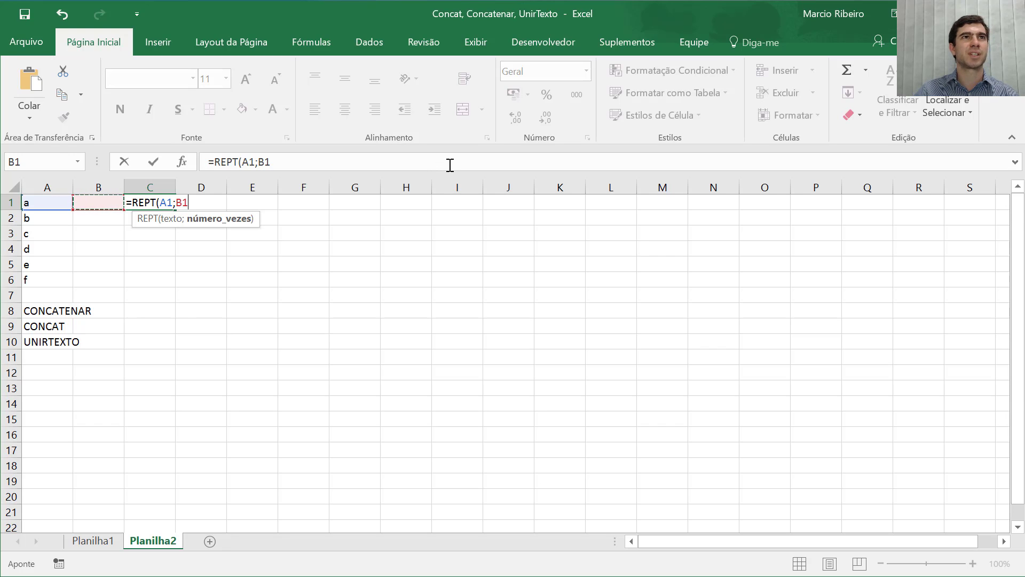
pyautogui.press('Return')
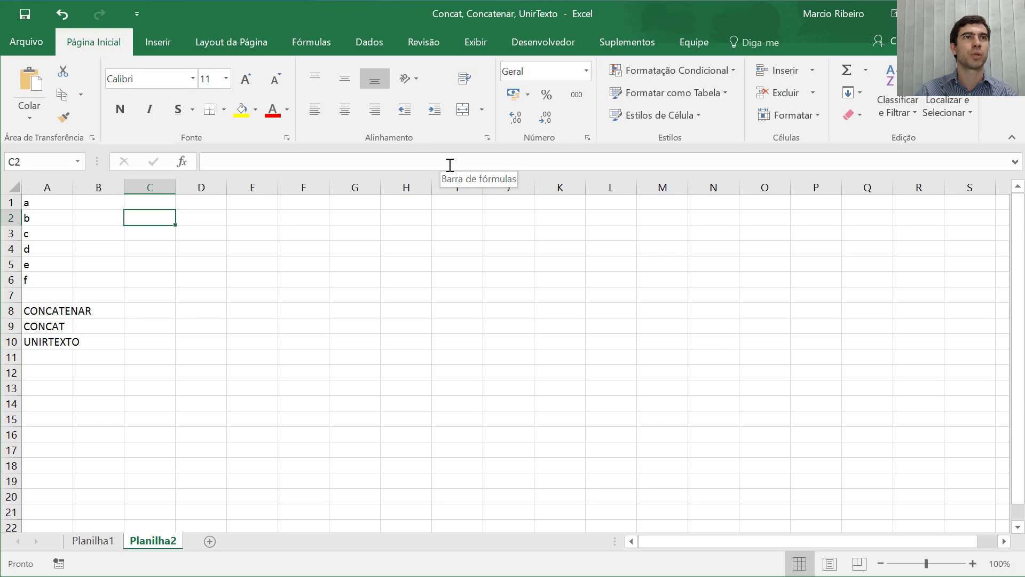
# - Enter 50000 as the repeat count in B1
pyautogui.press('Up')
pyautogui.press('Left')
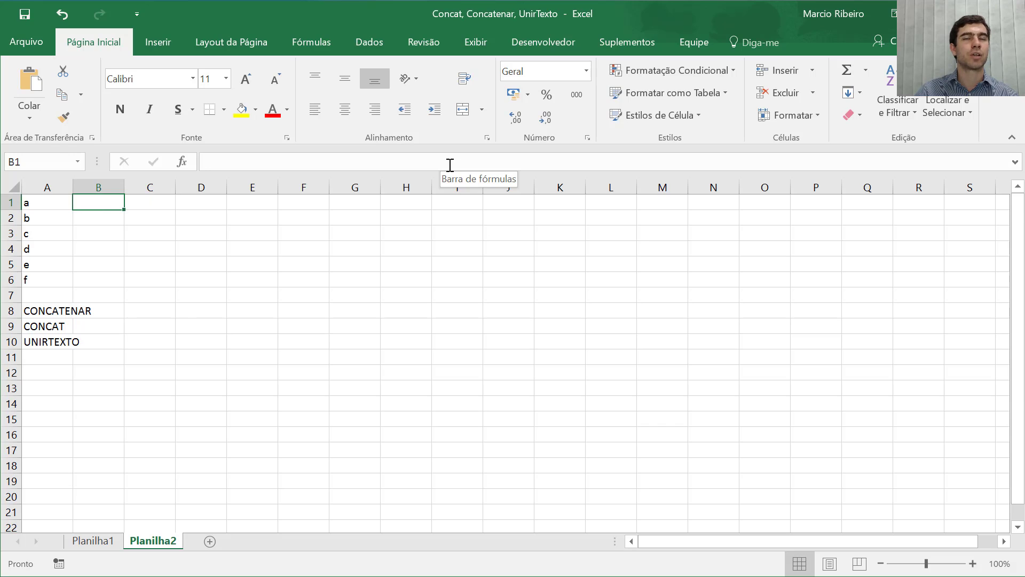
pyautogui.write('5')
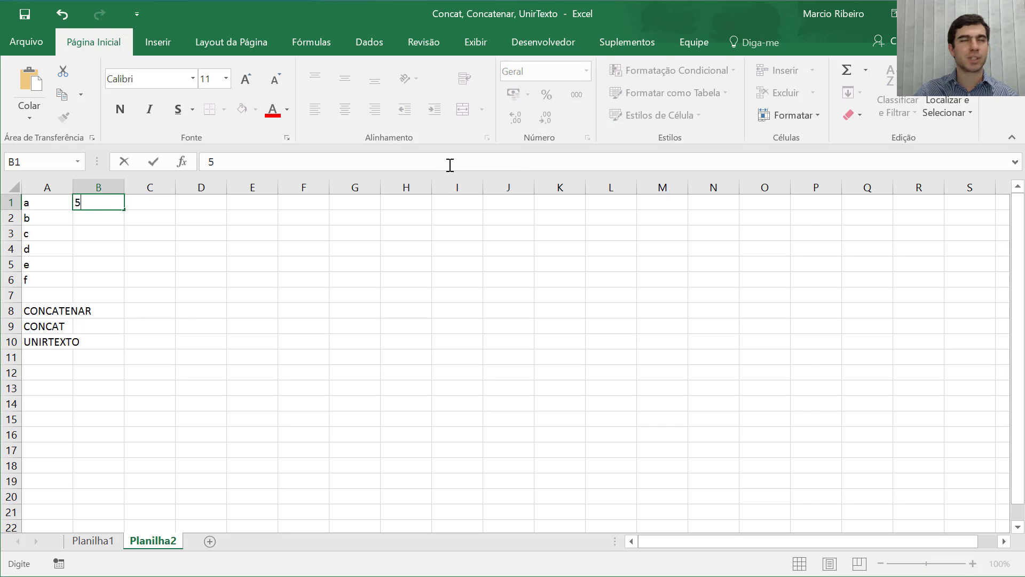
pyautogui.write('0000')
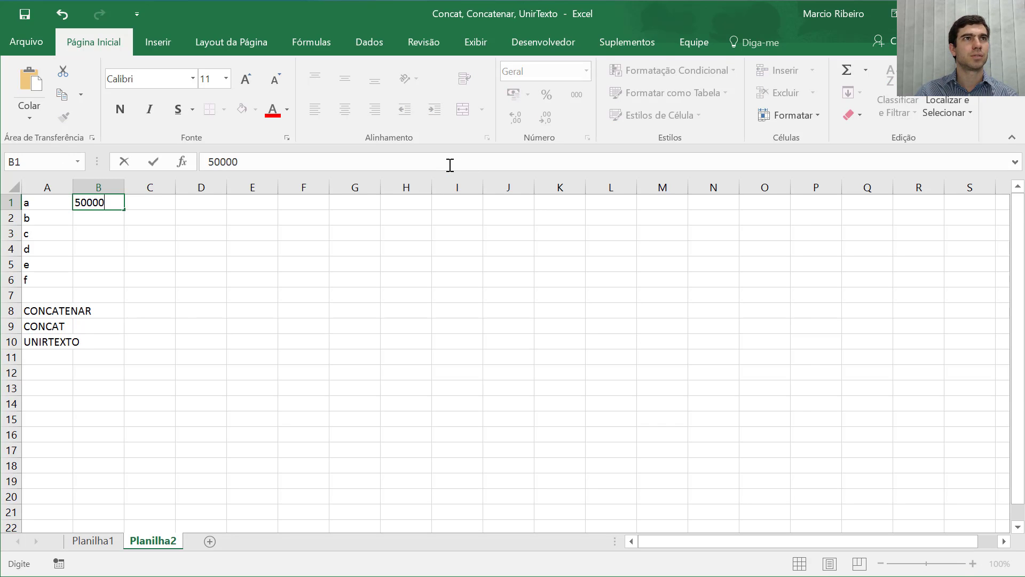
pyautogui.press('Return')
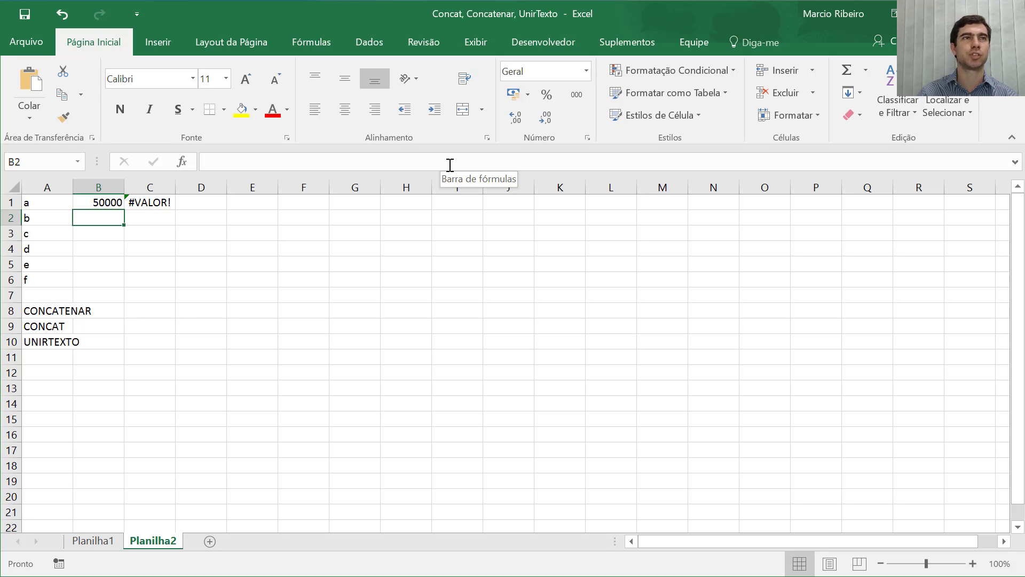
# - Set the repeat count in B1 to 32767
pyautogui.press('Up')
pyautogui.write('327')
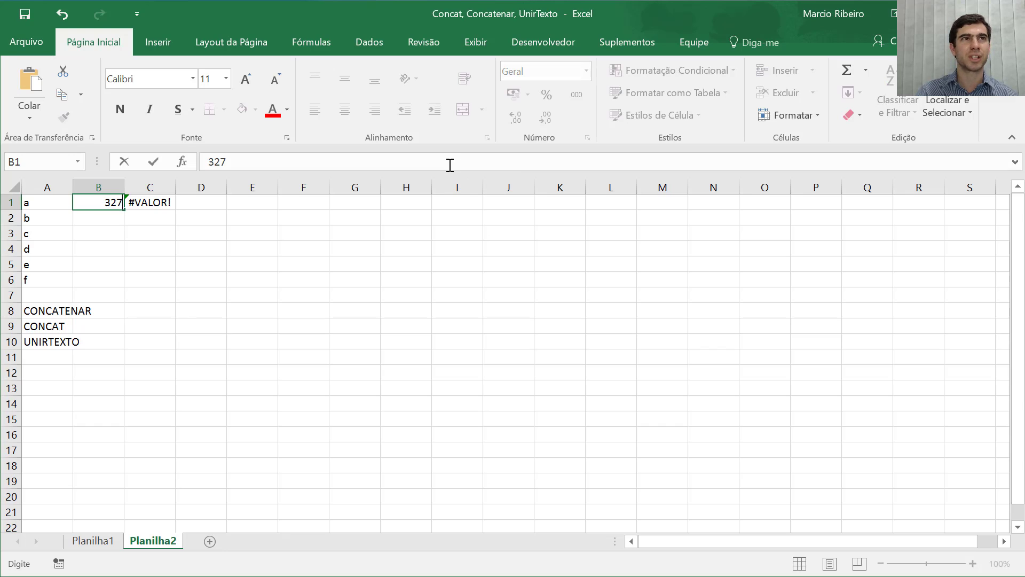
pyautogui.write('67')
pyautogui.press('Return')
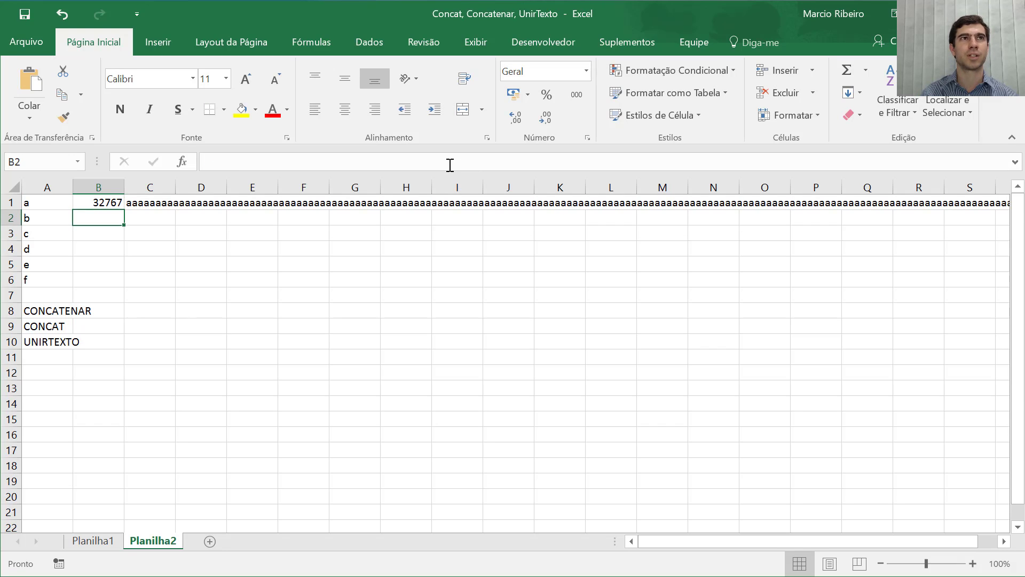
# - Set the repeat count in B1 to 32768
pyautogui.press('Up')
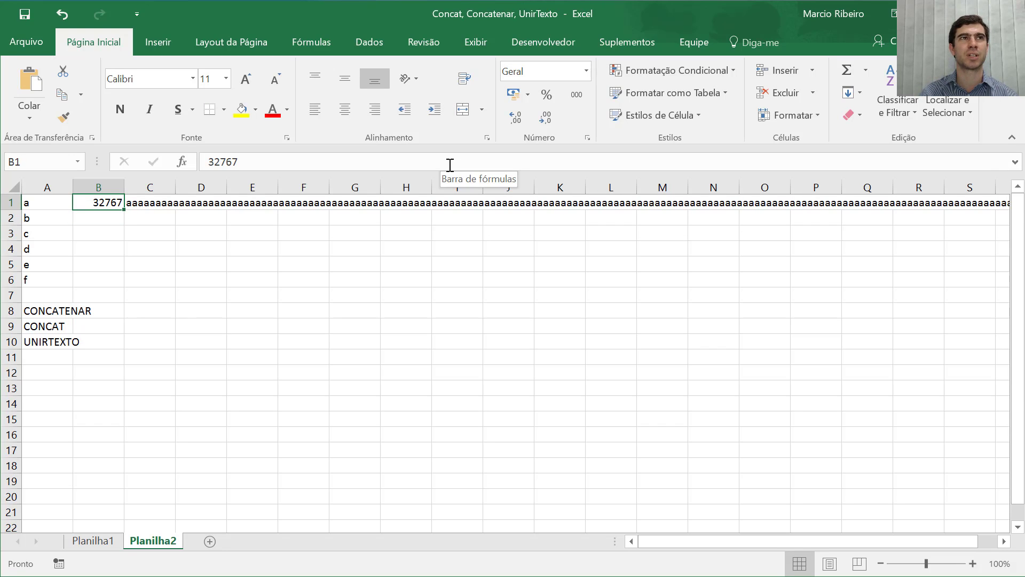
pyautogui.press('F2')
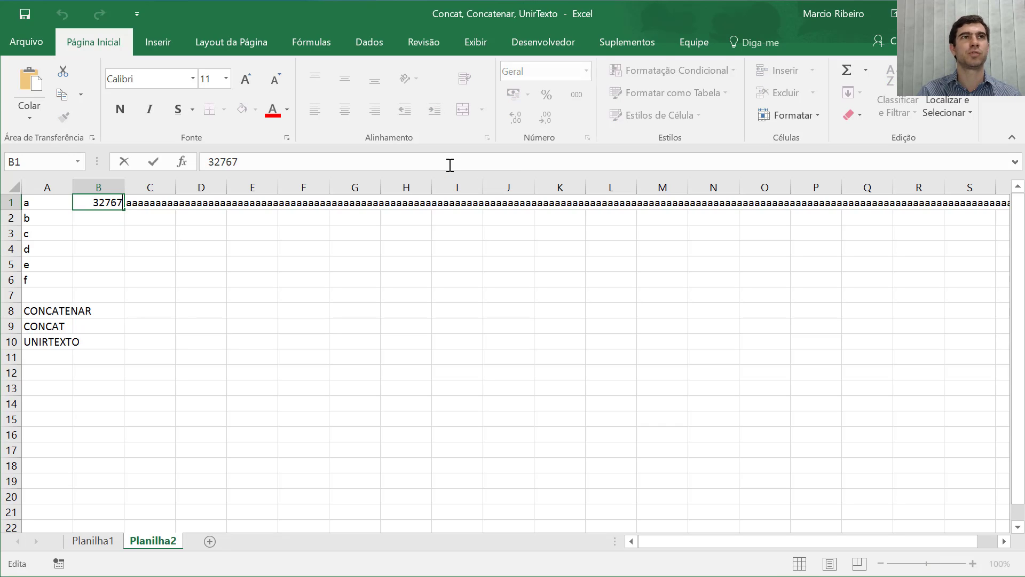
pyautogui.press('BackSpace')
pyautogui.write('8')
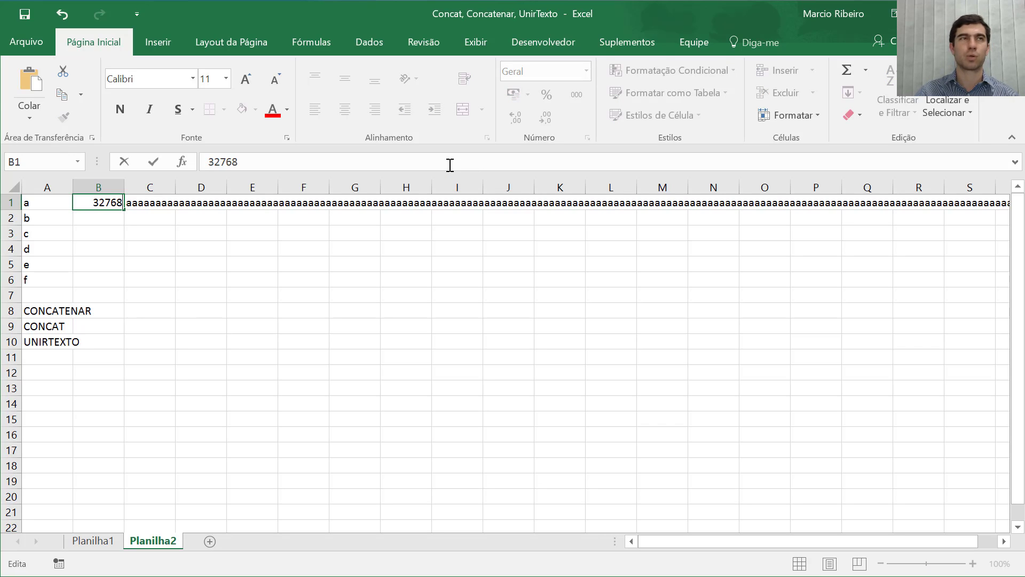
pyautogui.press('Return')
# - Restore the repeat count in B1 to 32767
pyautogui.press('Up')
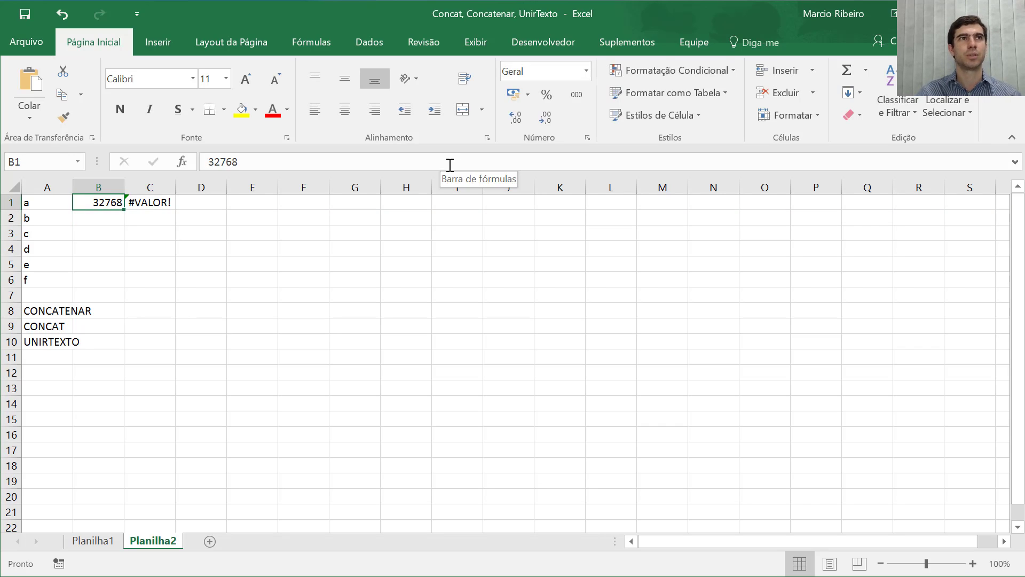
pyautogui.click(450, 165)
pyautogui.press('BackSpace')
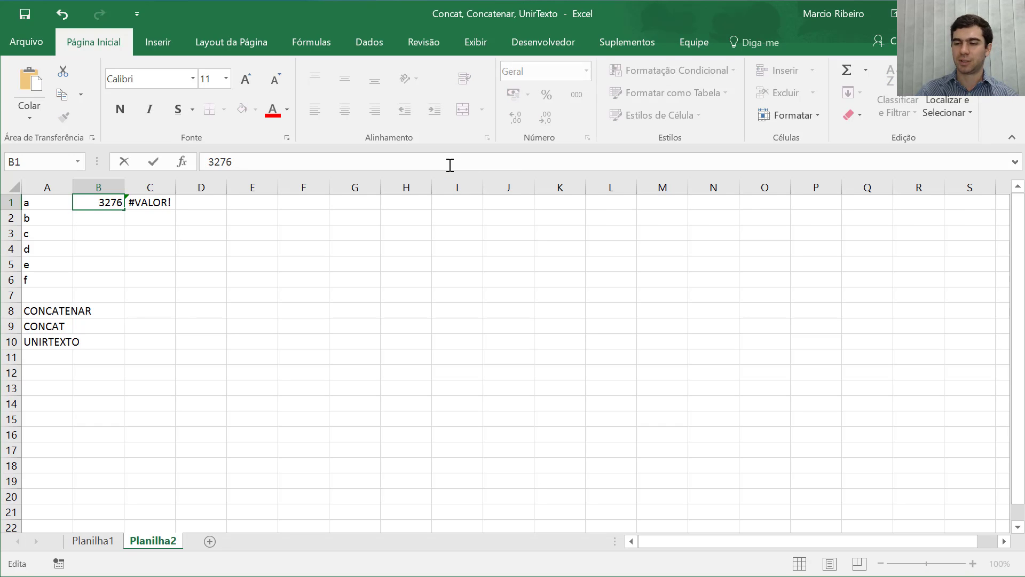
pyautogui.write('7')
pyautogui.press('Return')
pyautogui.press('Return')
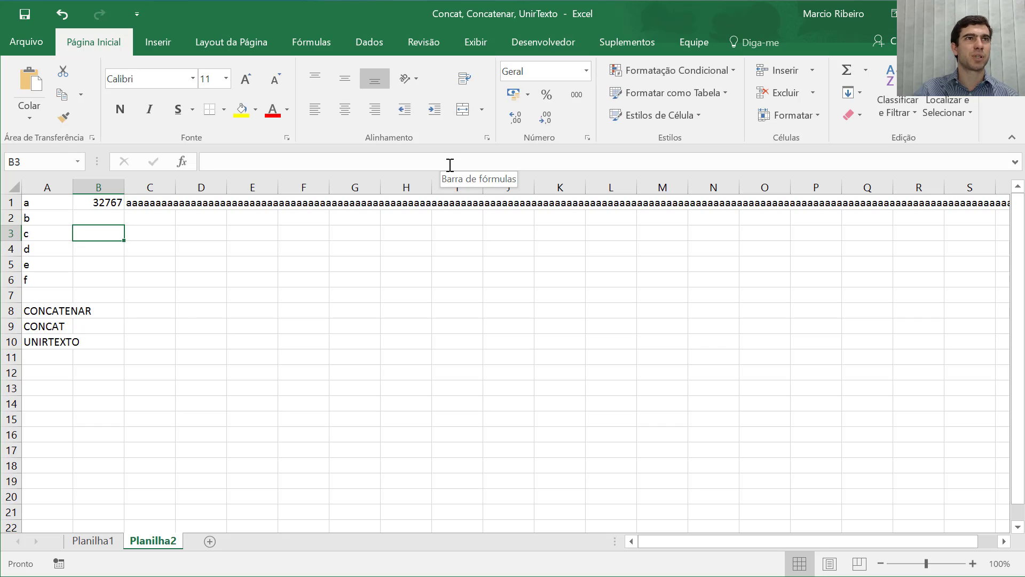
# - Fill the repeat count in B1 and the REPT formula in C1 down through row 6
pyautogui.click(101, 205)
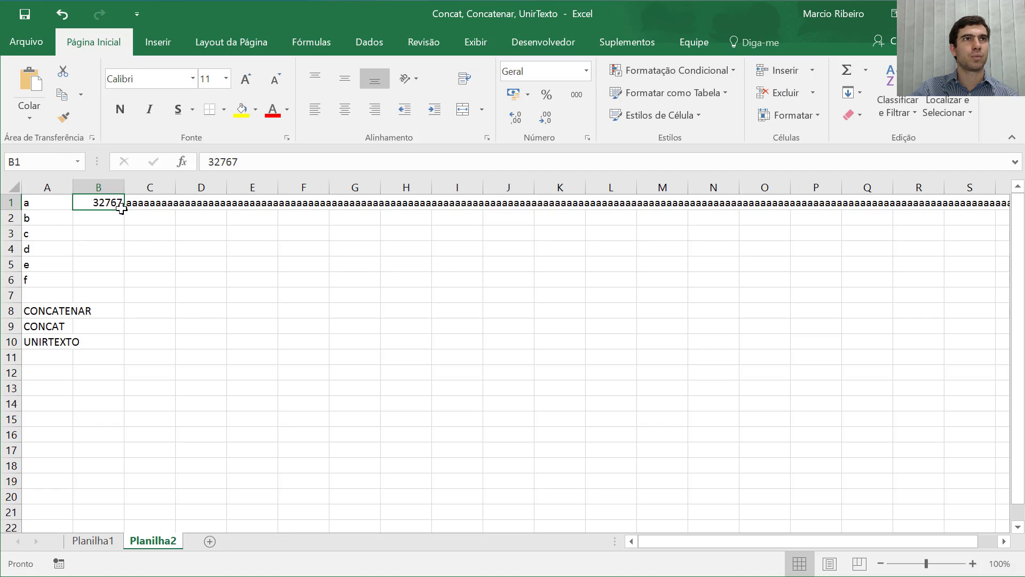
pyautogui.doubleClick(122, 209)
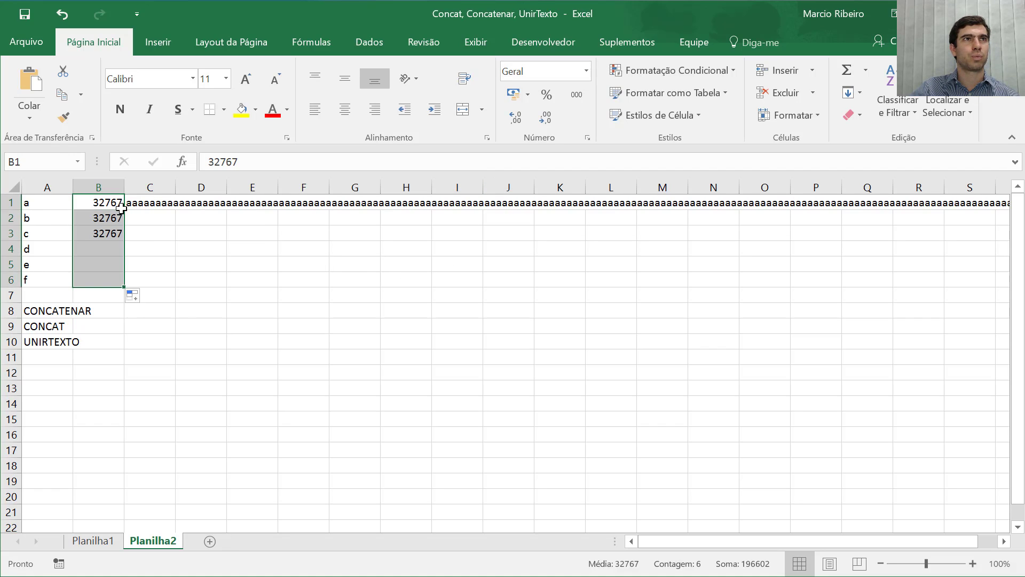
pyautogui.click(151, 204)
pyautogui.doubleClick(175, 210)
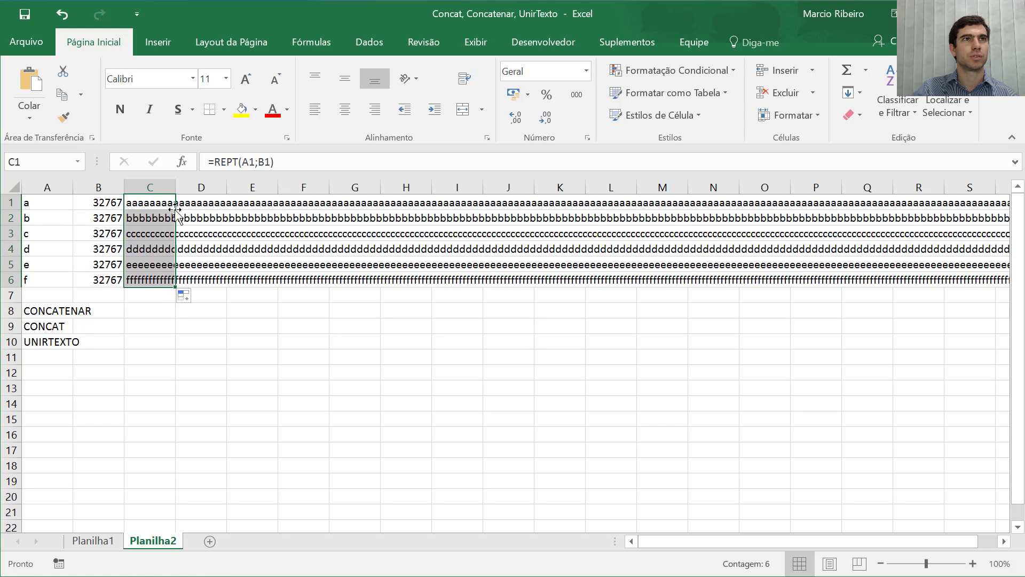
# - Enter the formula =CONCATENAR(C1;C2;C3;C4;C5;C6) in C8, beside the CONCATENAR label
pyautogui.click(133, 310)
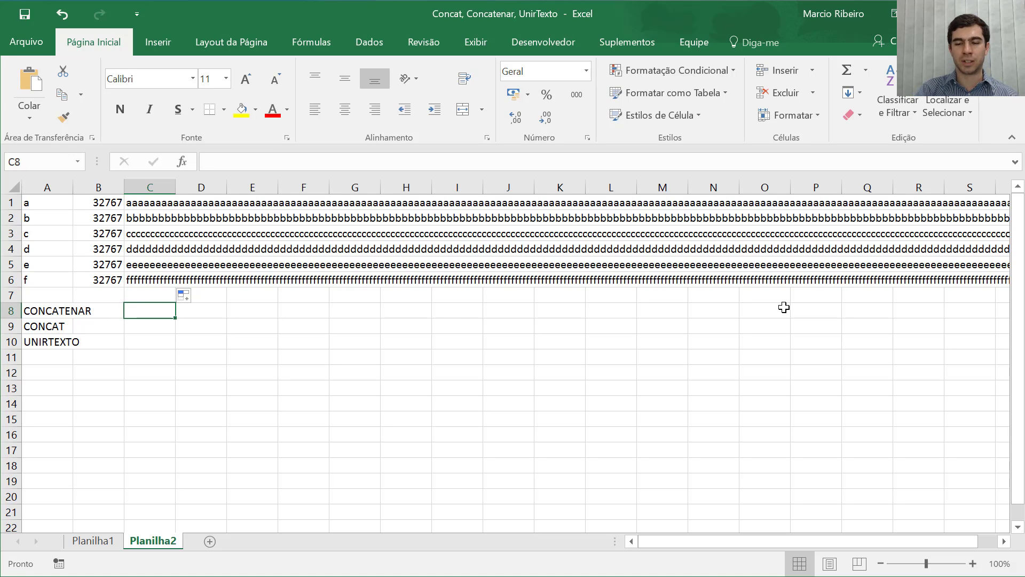
pyautogui.write('=CON')
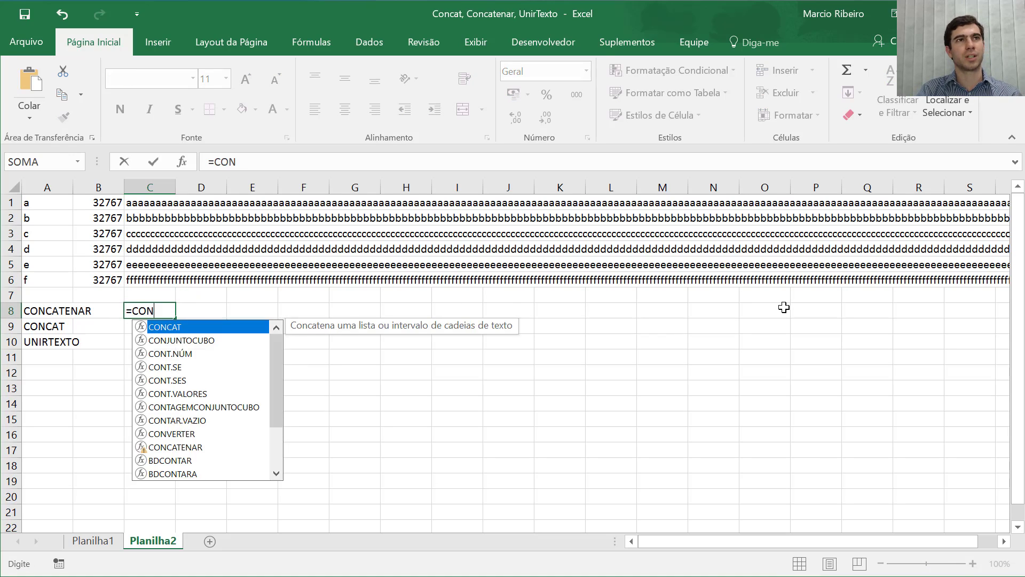
pyautogui.write('C')
pyautogui.press('Down')
pyautogui.press('Tab')
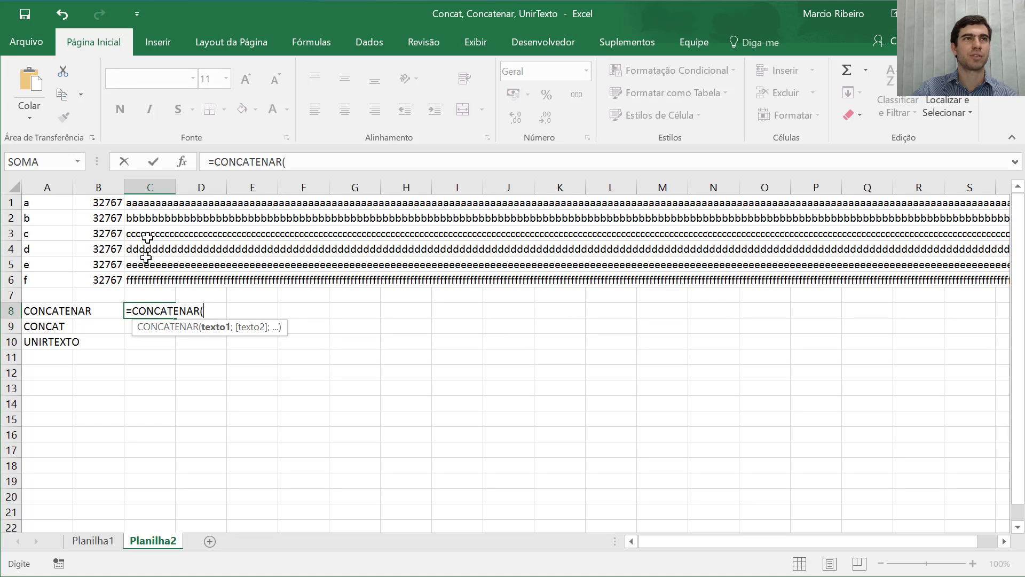
pyautogui.click(150, 205)
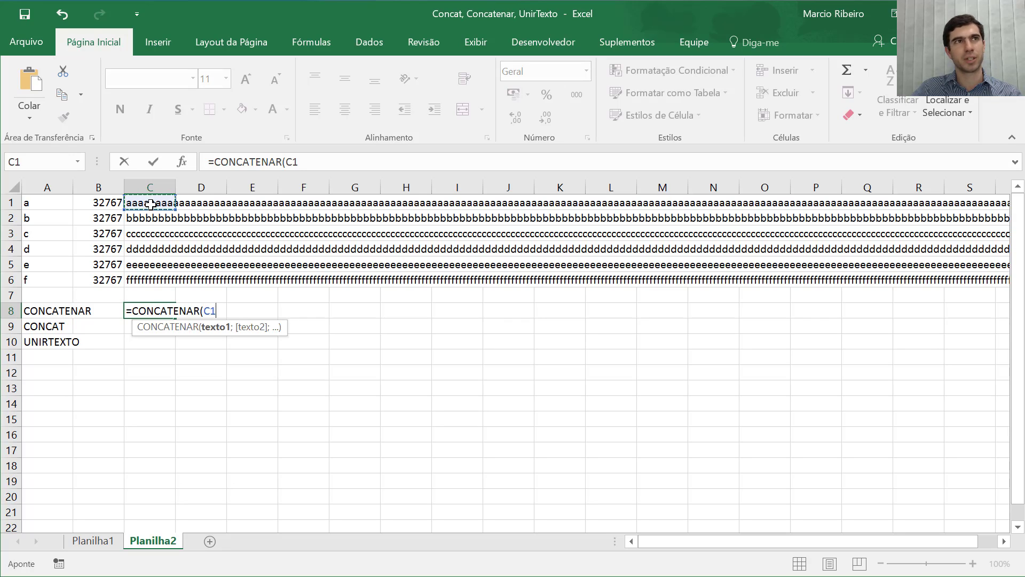
pyautogui.write(';')
pyautogui.click(150, 218)
pyautogui.write(';')
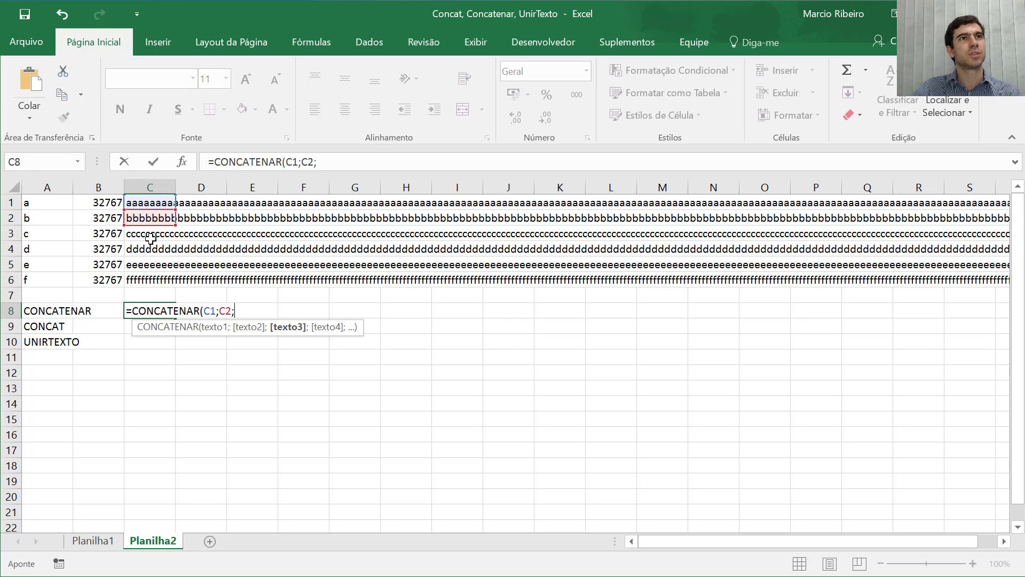
pyautogui.click(150, 234)
pyautogui.write(';')
pyautogui.click(150, 249)
pyautogui.write(';')
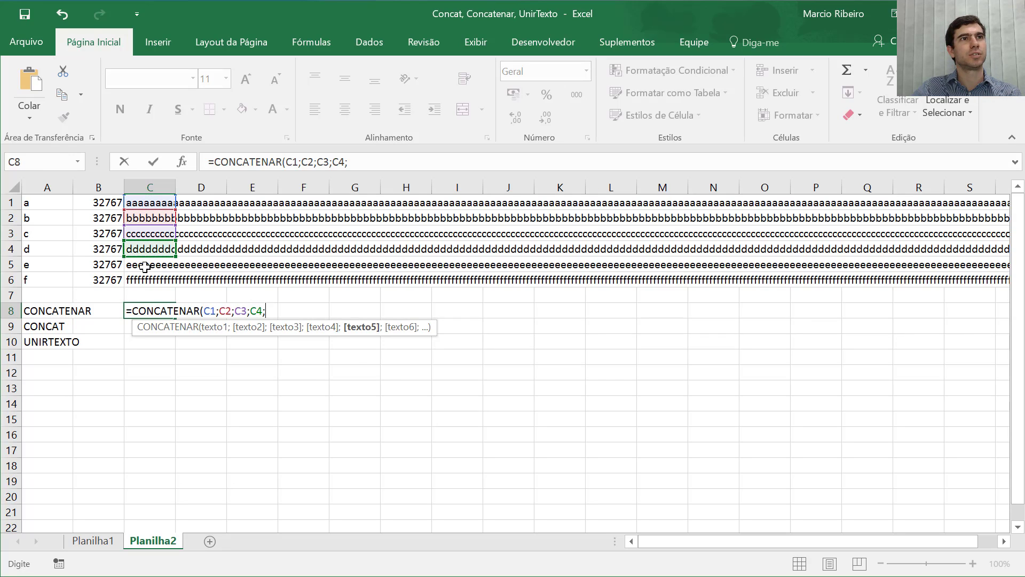
pyautogui.click(150, 264)
pyautogui.write(';')
pyautogui.click(149, 278)
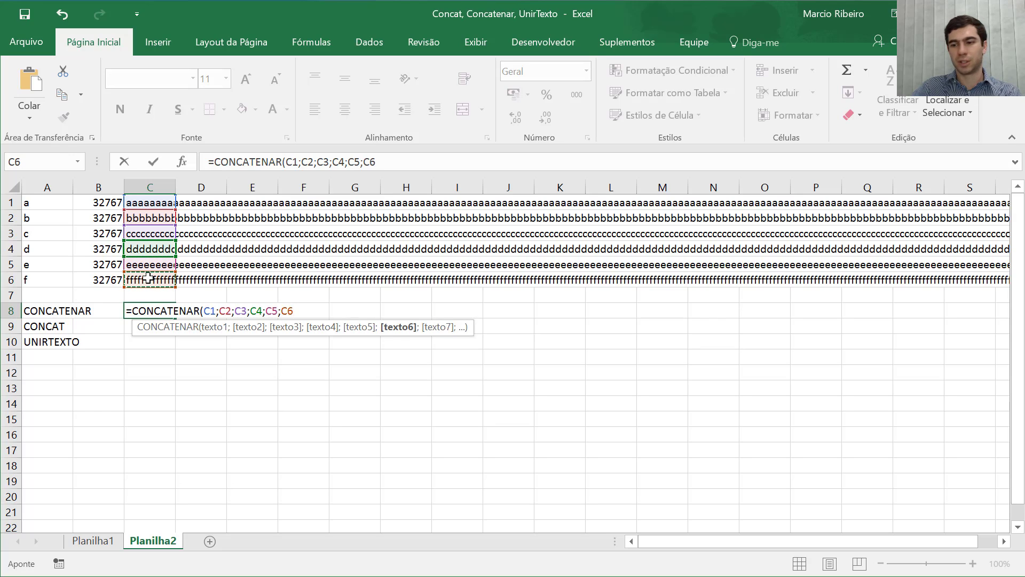
pyautogui.write(')')
pyautogui.press('Return')
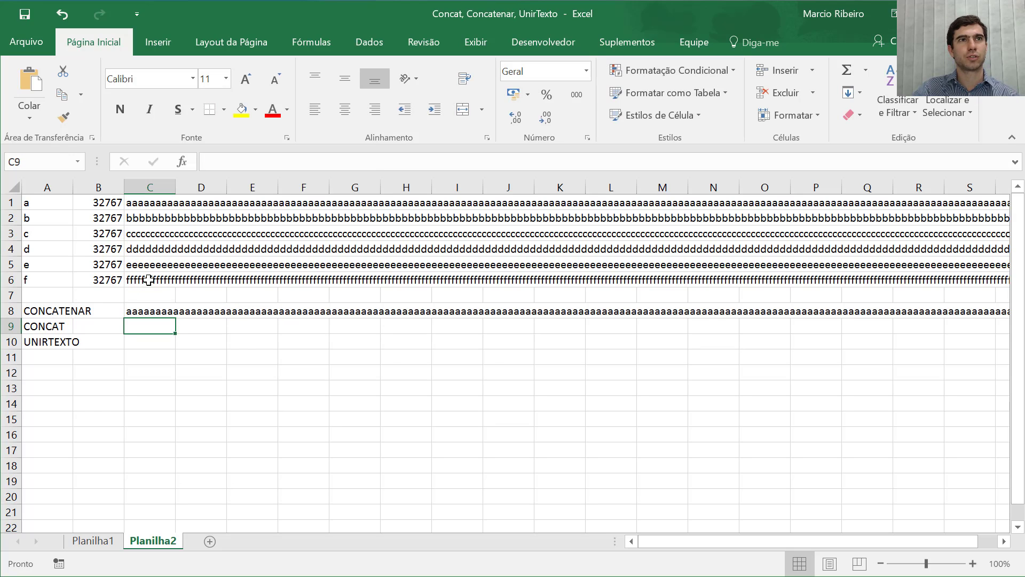
pyautogui.click(150, 311)
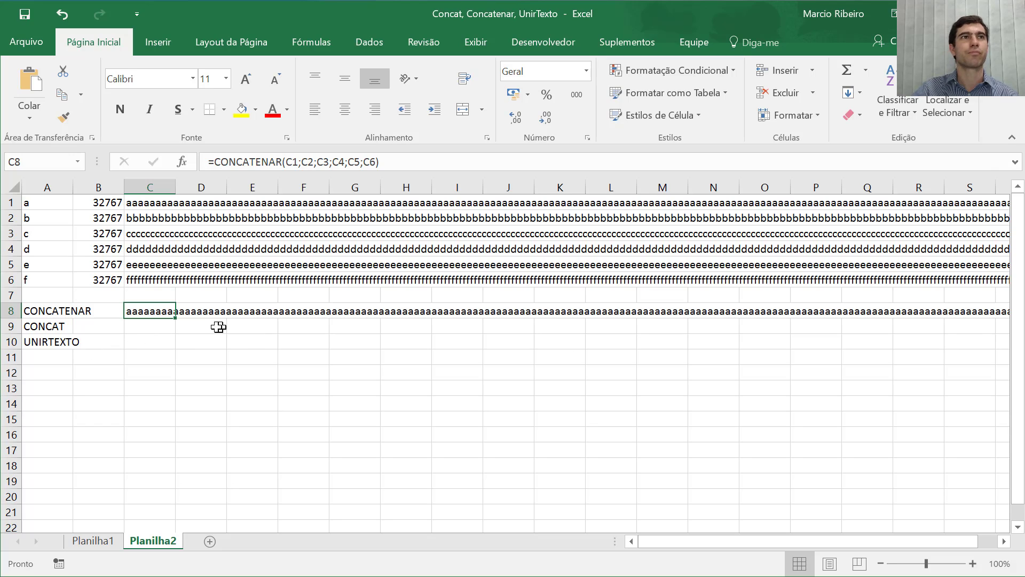
# - Enter a CONCAT formula in C9 that joins the range C1:C6
pyautogui.click(167, 327)
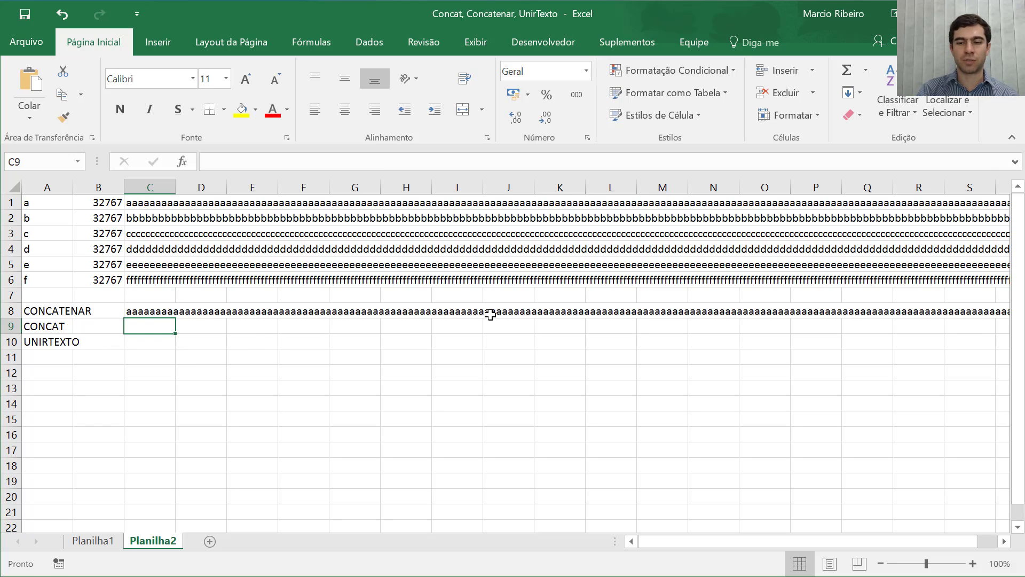
pyautogui.write('=CONCA')
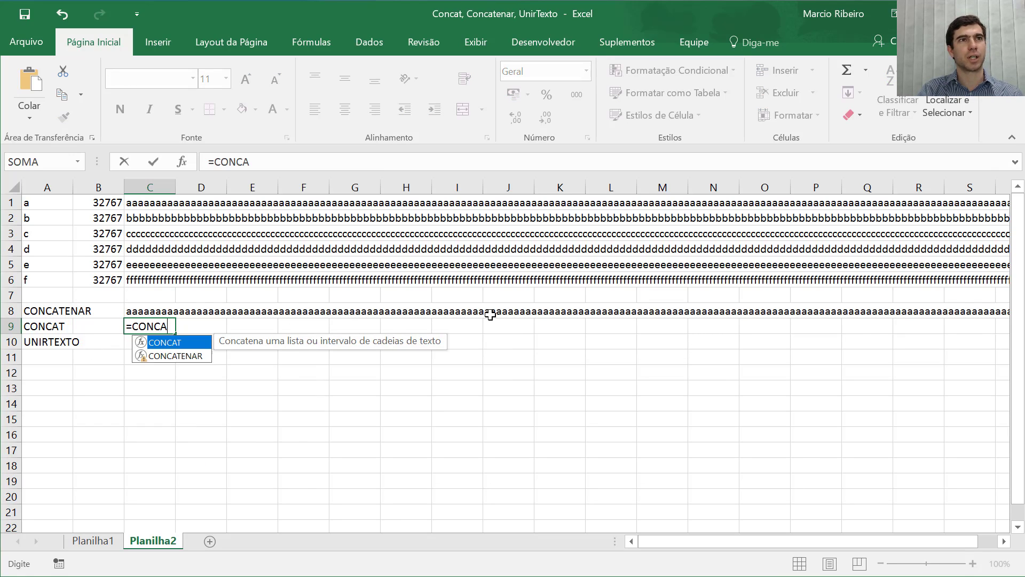
pyautogui.press('Tab')
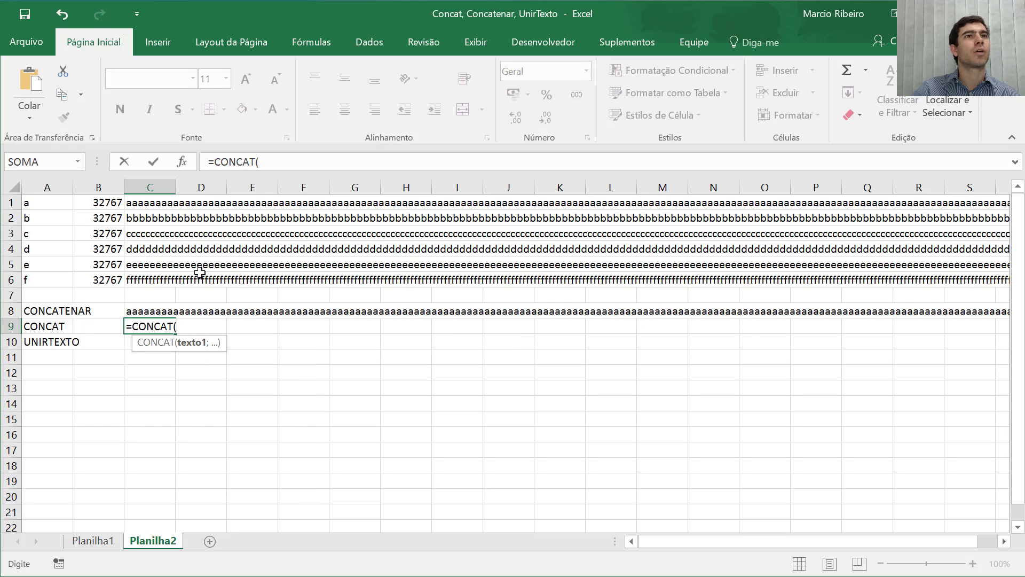
pyautogui.click(145, 203)
pyautogui.moveTo(145, 203); pyautogui.dragTo(144, 276)
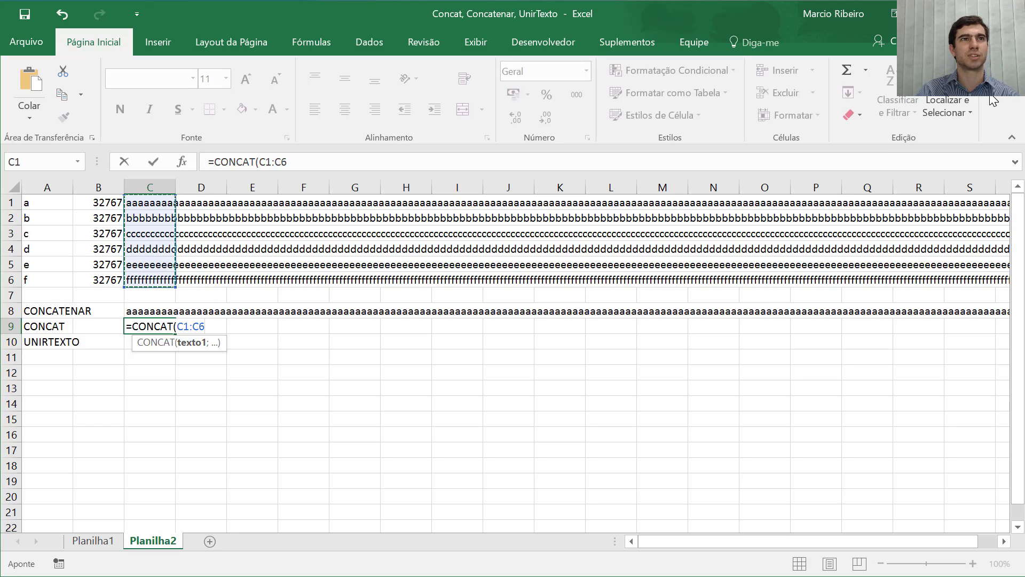
pyautogui.press('Return')
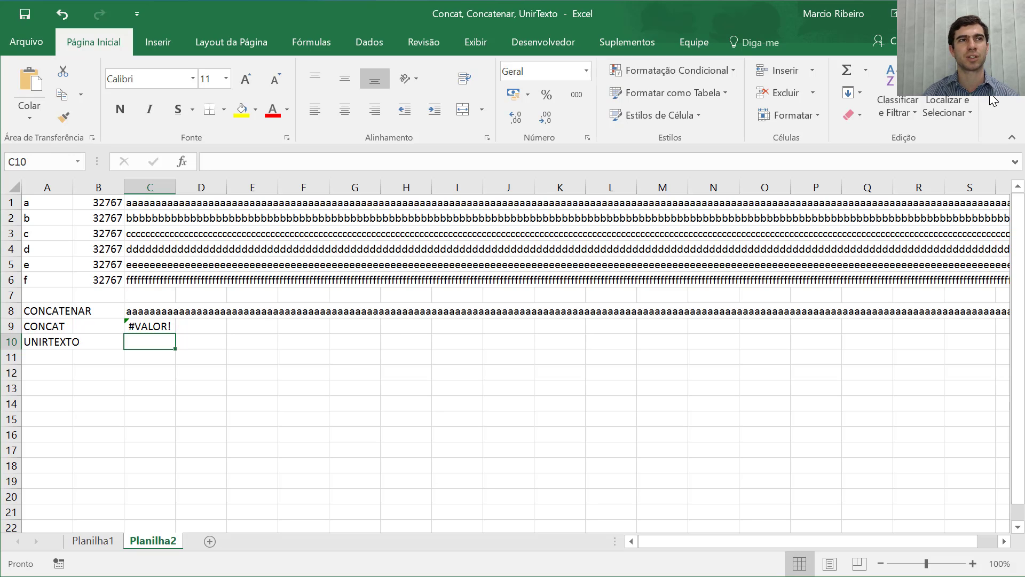
# - Enter a UNIRTEXTO formula in C10 with an empty "" delimiter, VERDADEIRO for ignoring empty cells, and the range C1:C6
pyautogui.write('=')
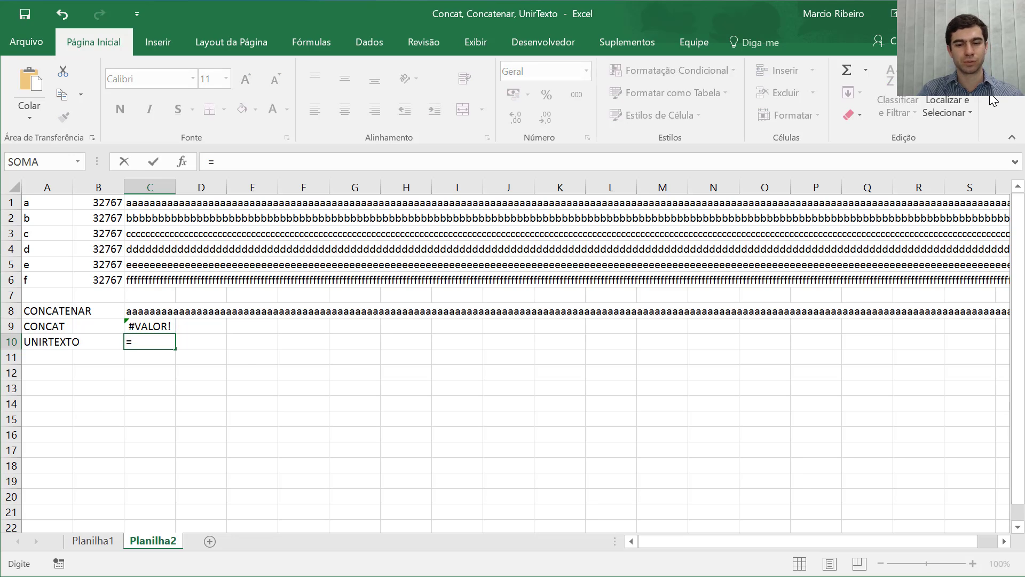
pyautogui.write('UNI')
pyautogui.press('Down')
pyautogui.press('Tab')
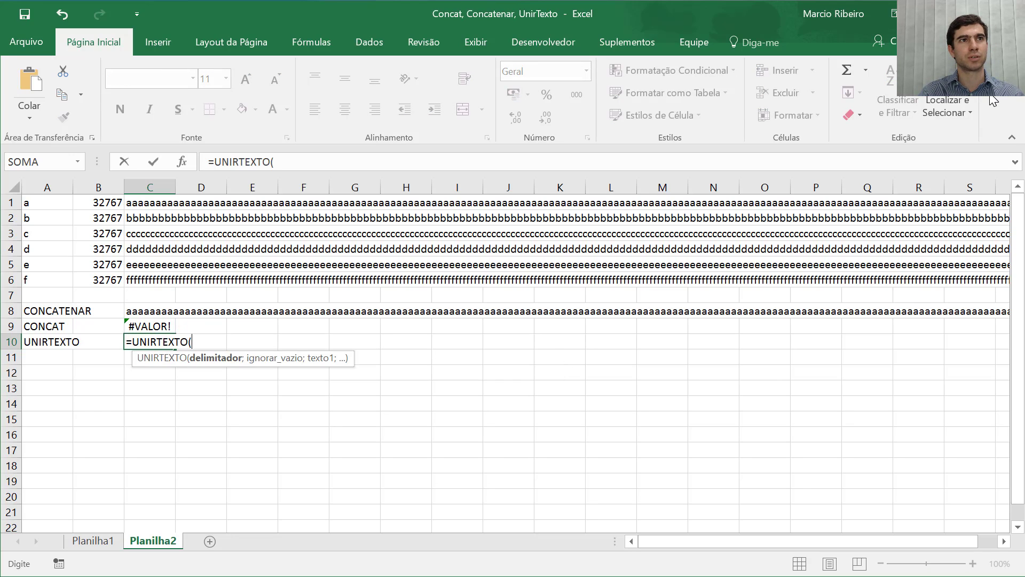
pyautogui.write('""')
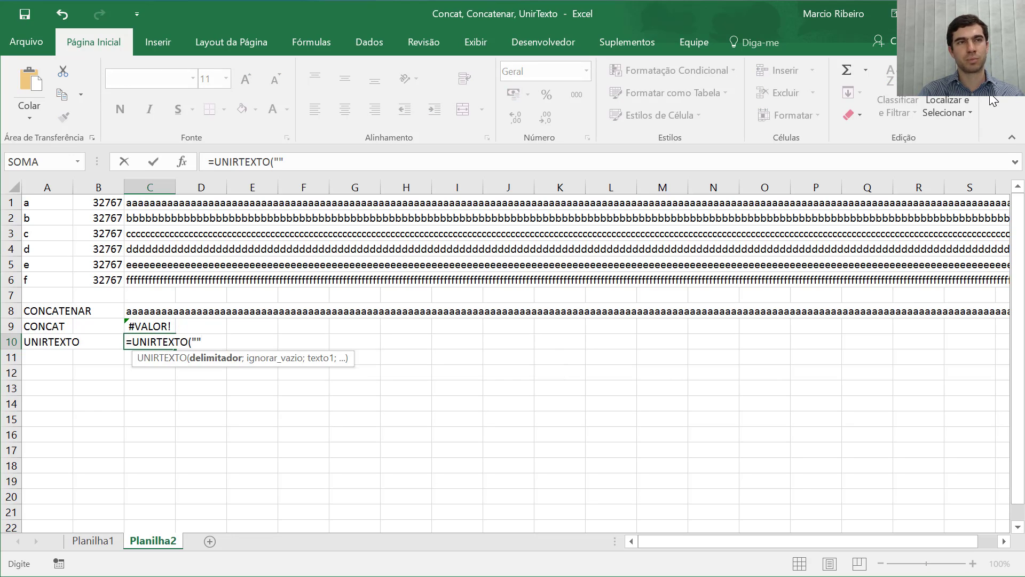
pyautogui.write(';')
pyautogui.press('Tab')
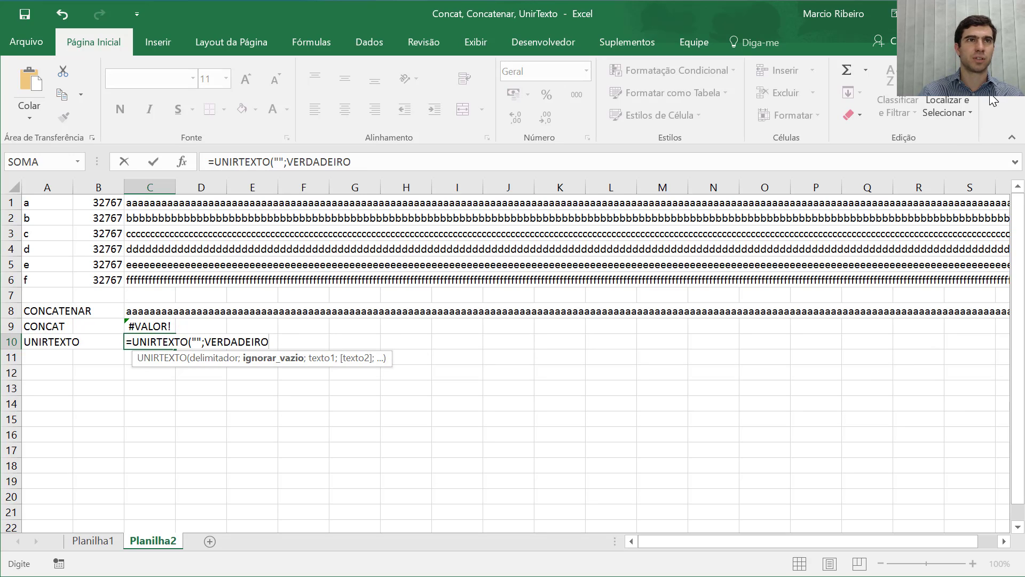
pyautogui.write(';')
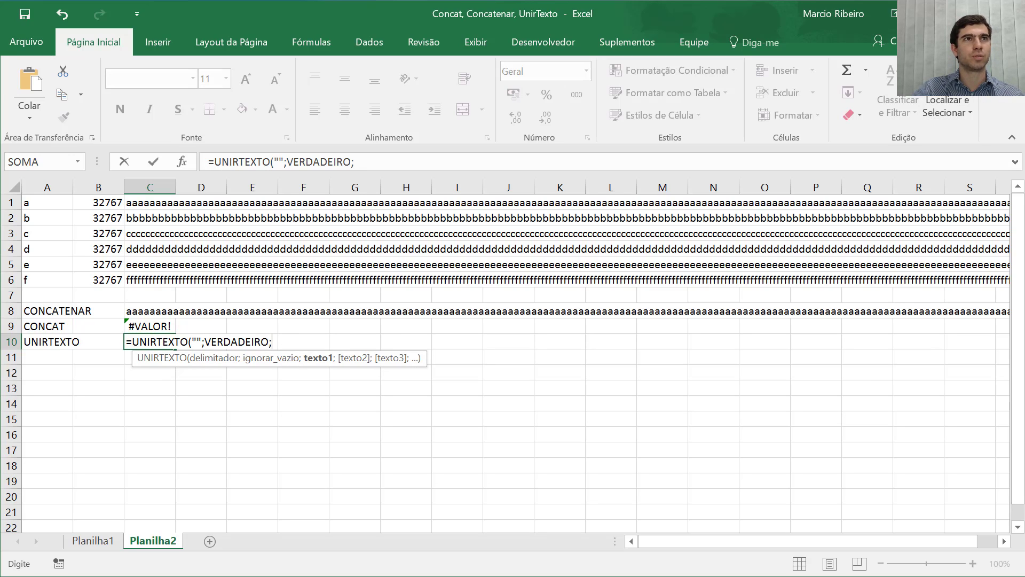
pyautogui.moveTo(143, 202); pyautogui.dragTo(143, 278)
pyautogui.hotkey('ctrl', 'Return')
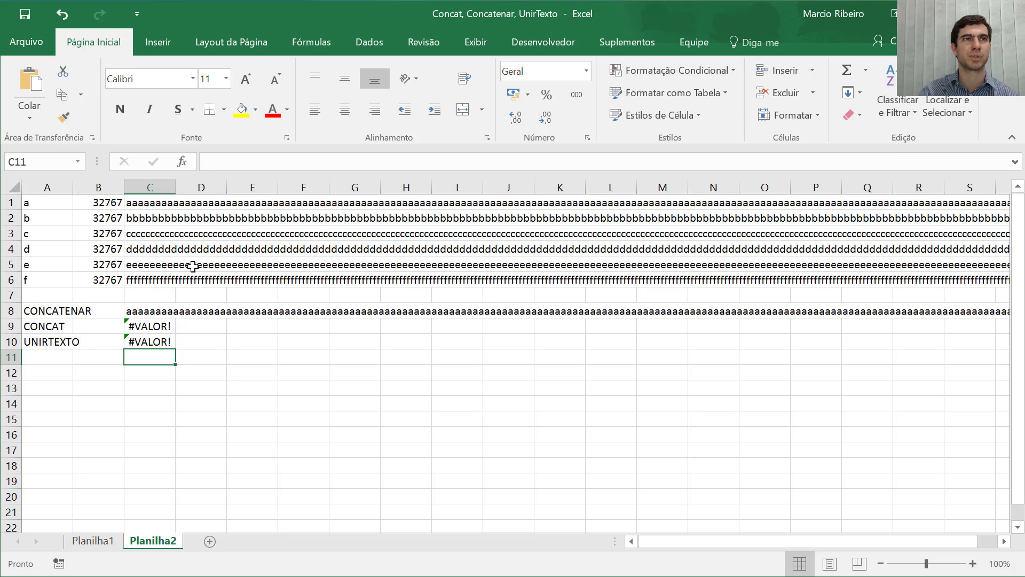
# - Set the repeat count in B1 to 5000
pyautogui.press('Up')
pyautogui.press('Up')
pyautogui.press('Up')
pyautogui.press('Up')
pyautogui.press('Up')
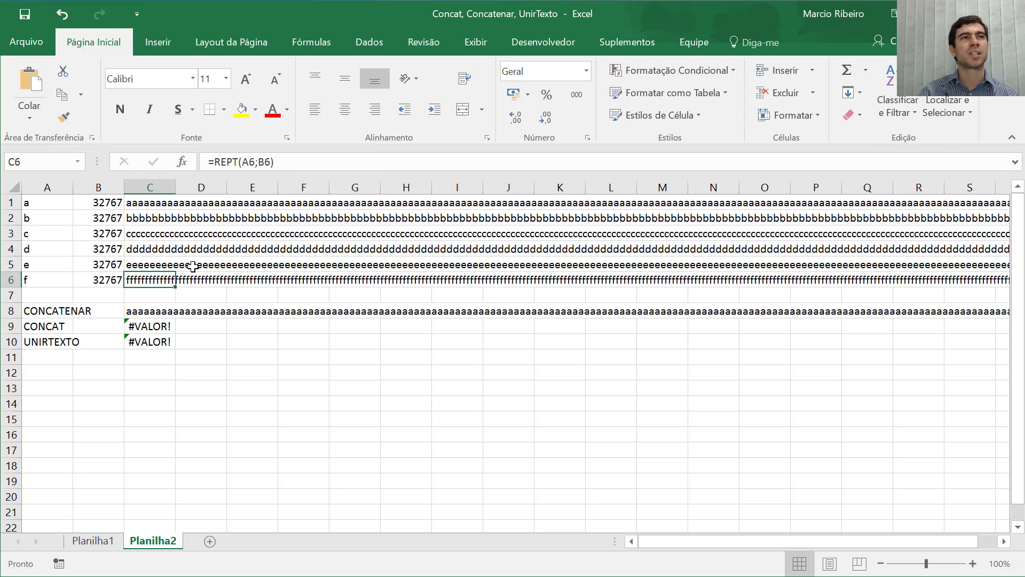
pyautogui.press('Left')
pyautogui.press('Up')
pyautogui.press('Up')
pyautogui.press('Up')
pyautogui.press('Up')
pyautogui.press('Up')
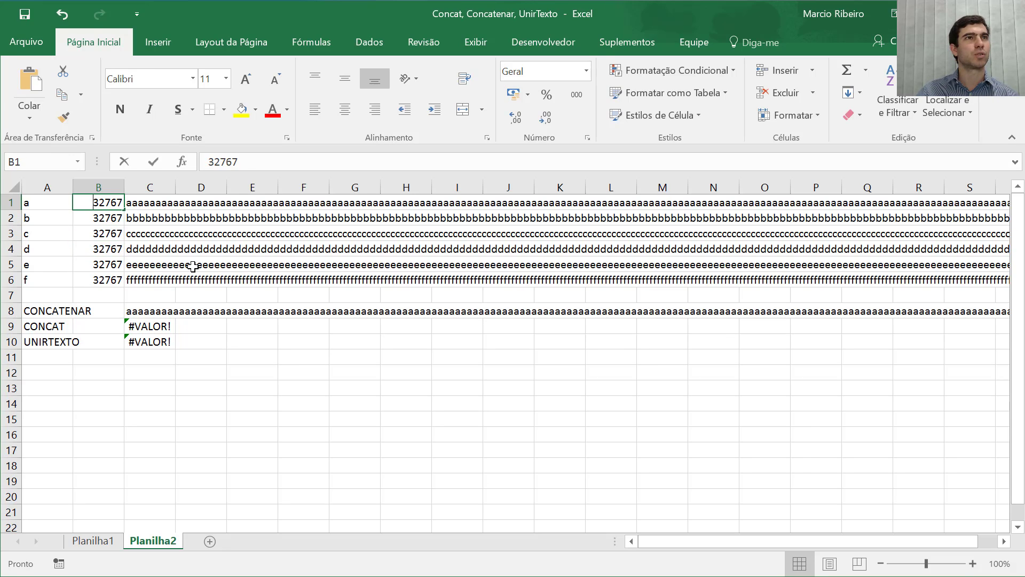
pyautogui.write('5000')
pyautogui.press('Return')
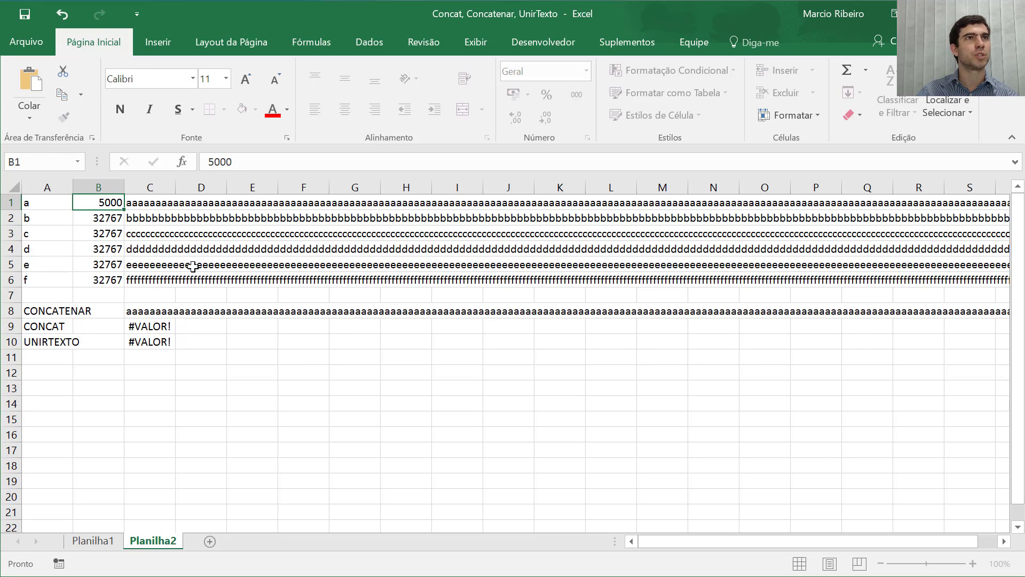
# - Fill the repeat count from B1 down through B6
pyautogui.press('Up')
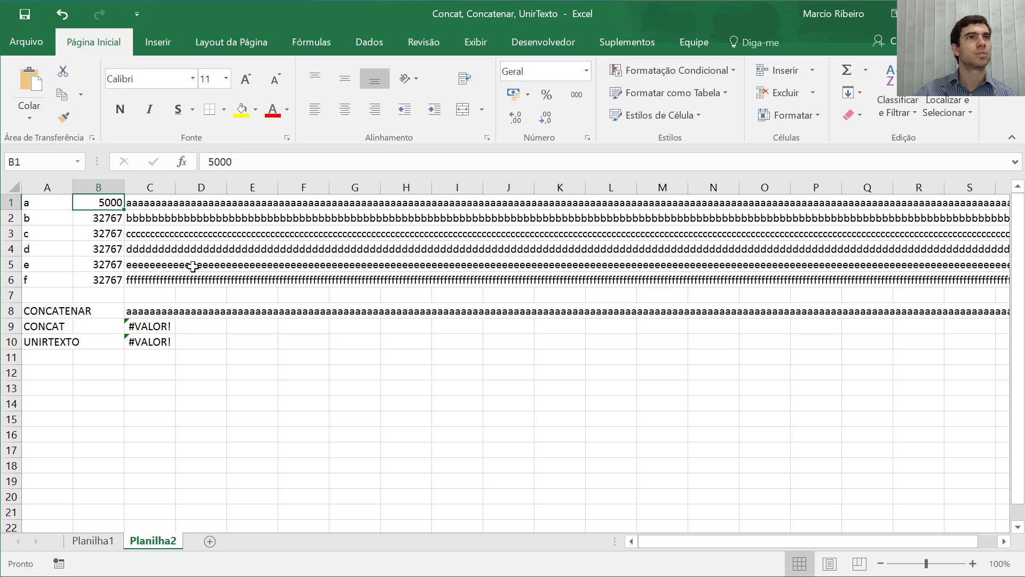
pyautogui.doubleClick(123, 210)
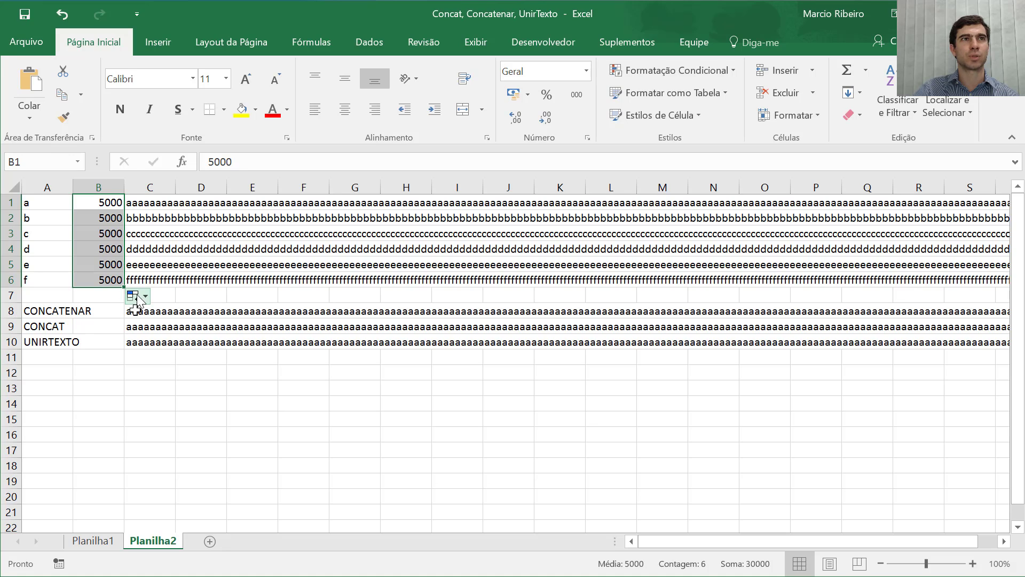
pyautogui.click(104, 282)
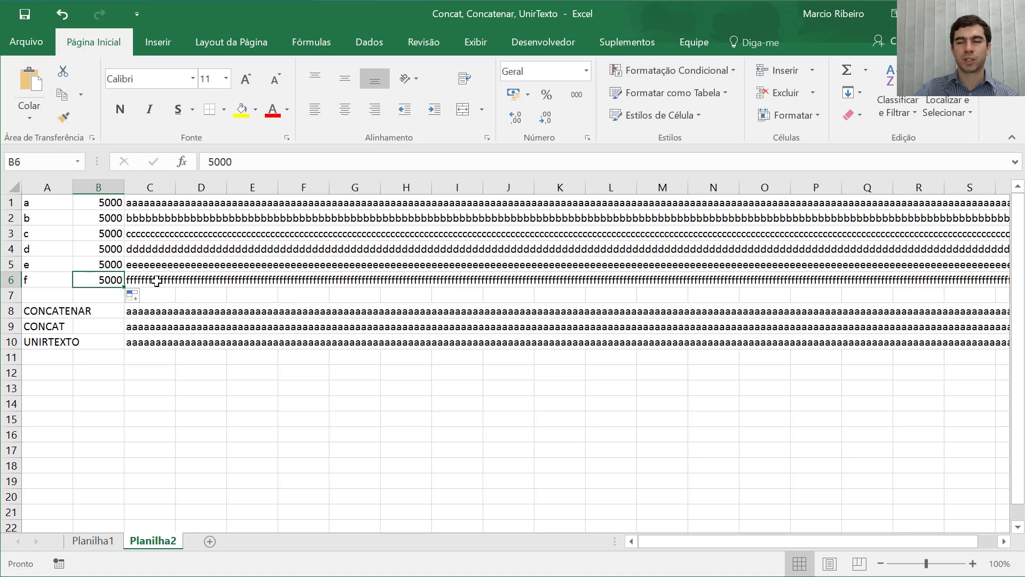
# - Set the repeat count for the letter f in B6 to 7767
pyautogui.write('7')
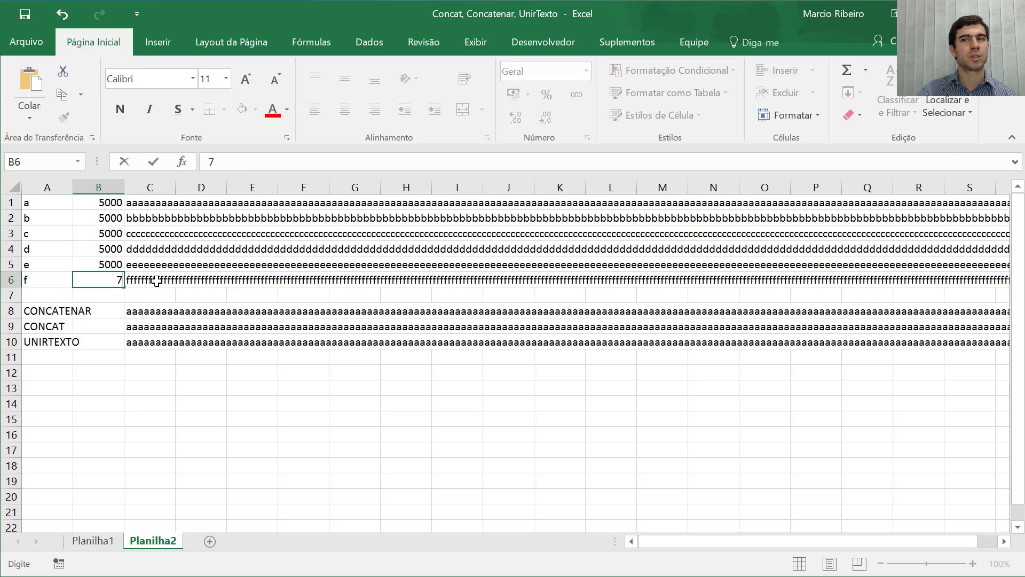
pyautogui.write('767')
pyautogui.press('Return')
# - Change the repeat count in B6 to 7768 to test exceeding the cell text length limit
pyautogui.press('Up')
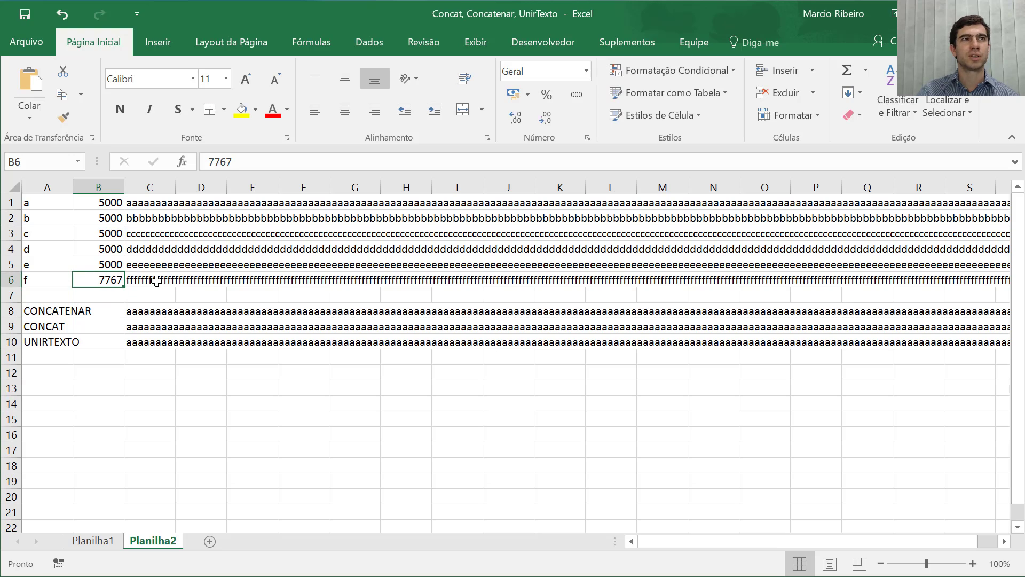
pyautogui.write('76')
pyautogui.press('BackSpace')
pyautogui.write('768')
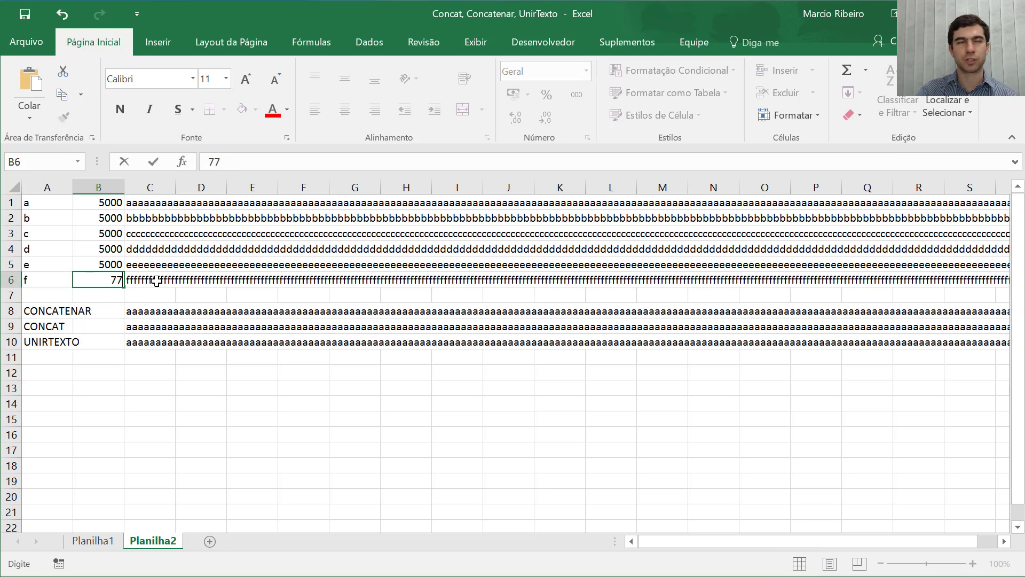
pyautogui.press('Return')
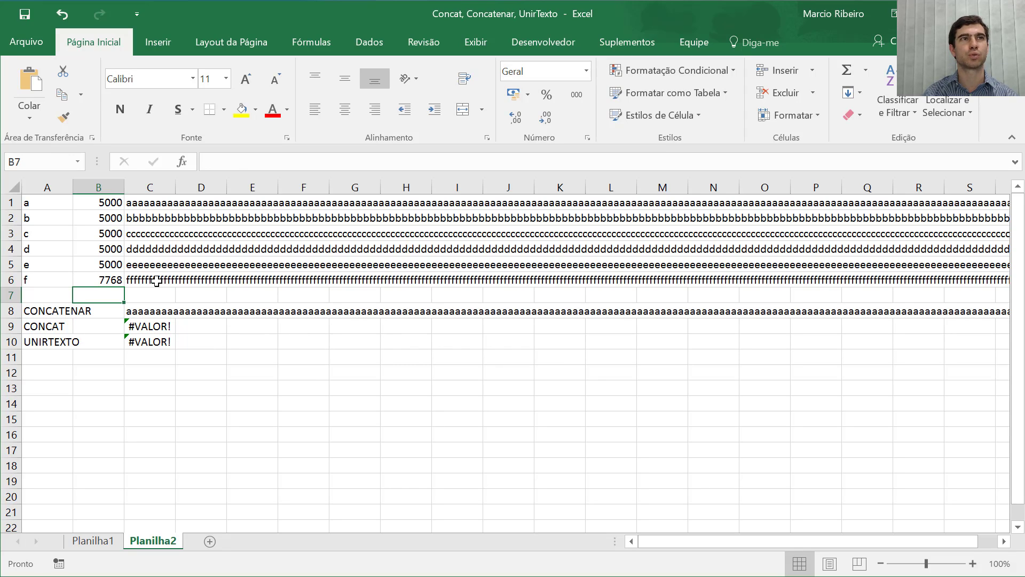
# - Set the repeat count in B6 back to 7767 and select B1:B6 to check the sum of the counts
pyautogui.press('Up')
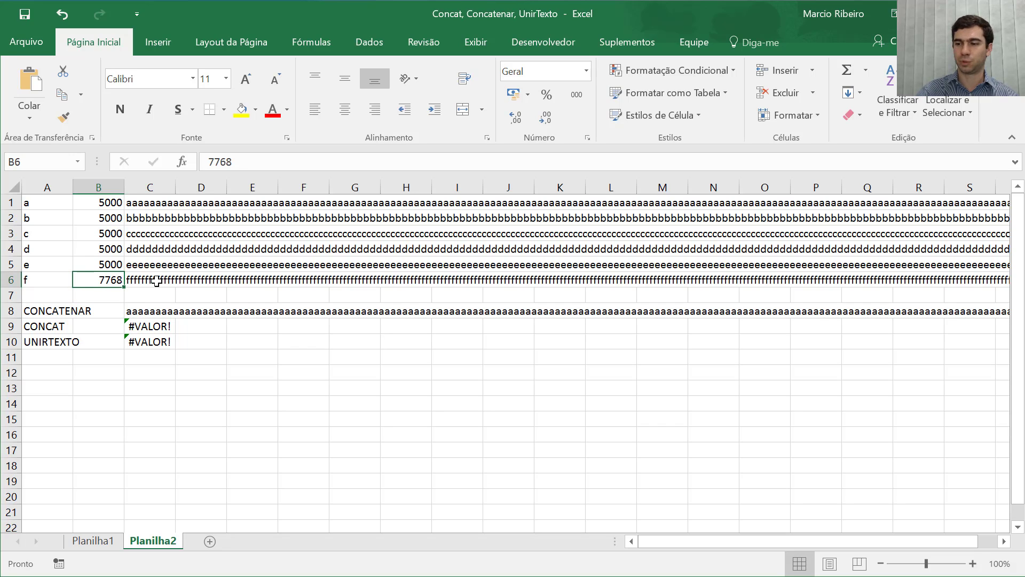
pyautogui.write('76')
pyautogui.press('BackSpace')
pyautogui.write('767')
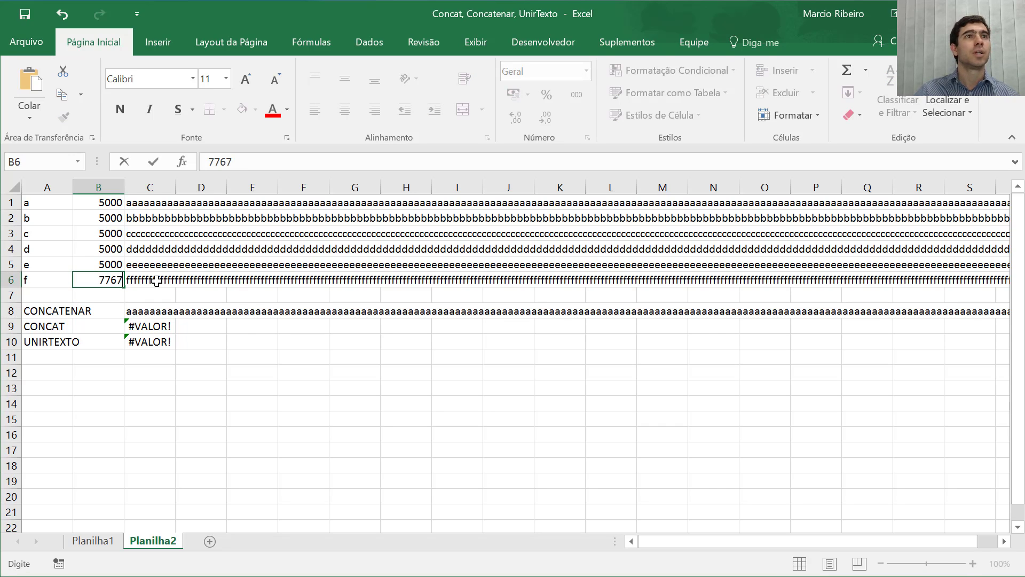
pyautogui.press('Return')
pyautogui.moveTo(101, 202); pyautogui.dragTo(97, 279)
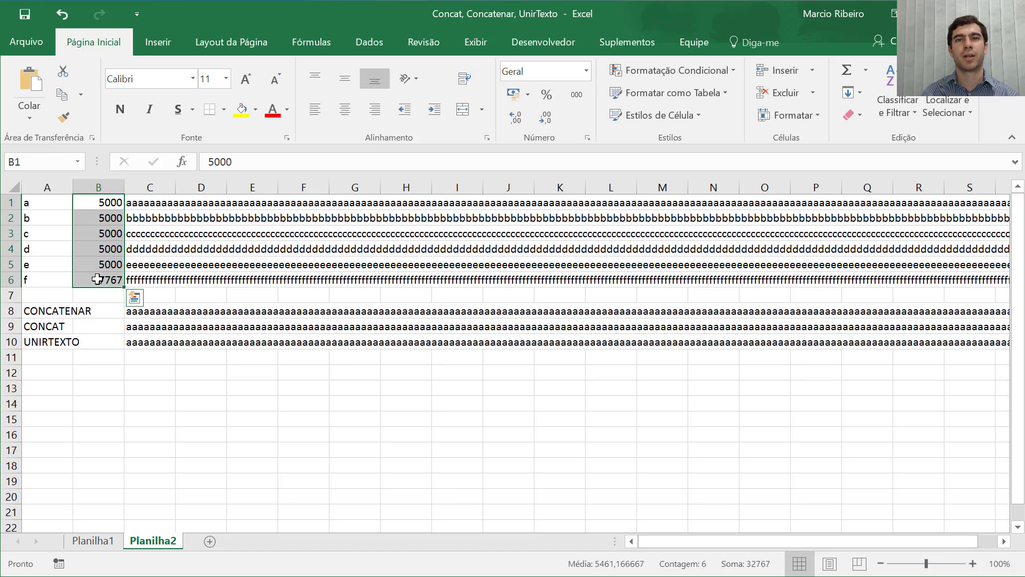